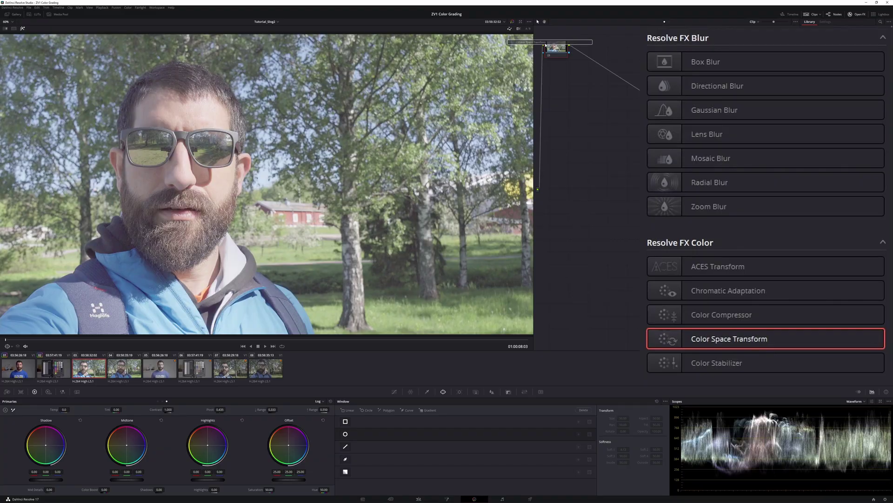
Apply a Color Space Transform to node 01 with output ARRI Alexa and ARRI LogC gamma
{"action": "double_click", "coordinate": [738, 339]}
{"action": "left_click", "coordinate": [765, 79]}
{"action": "left_click", "coordinate": [763, 79]}
{"action": "left_click", "coordinate": [747, 108]}
{"action": "left_click", "coordinate": [763, 168]}
{"action": "left_click", "coordinate": [760, 127]}
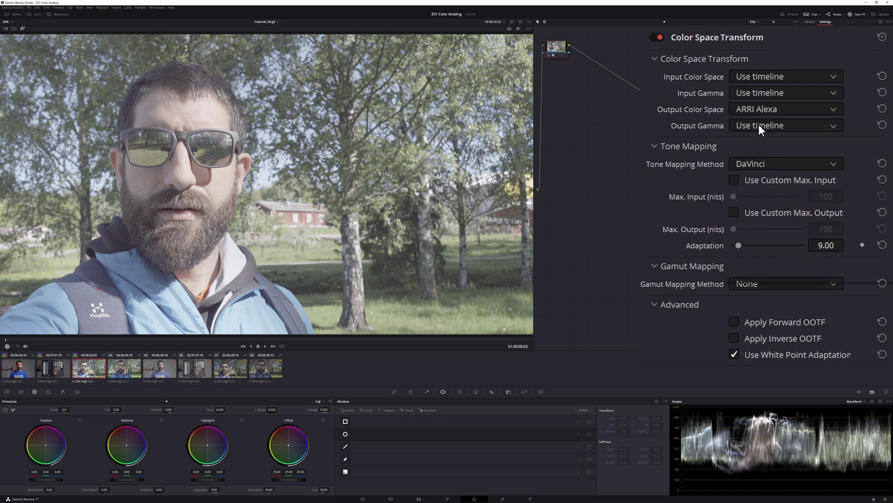
{"action": "left_click", "coordinate": [767, 200]}
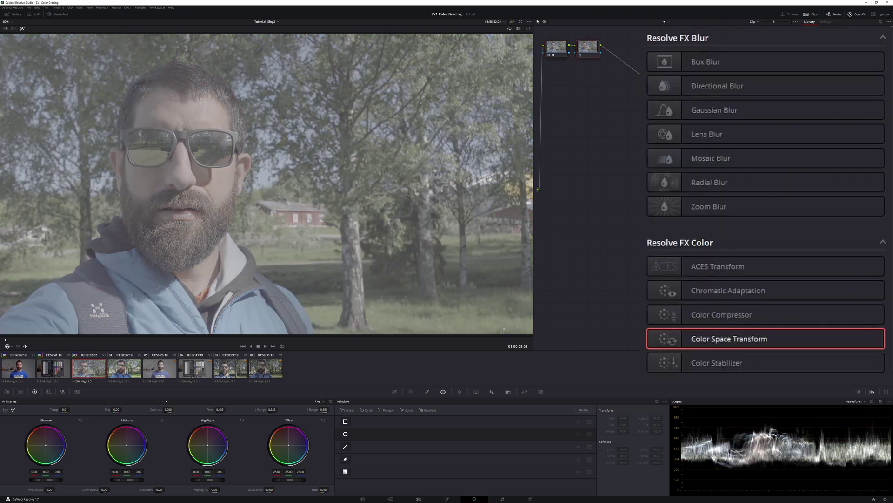
Add serial nodes and give the last a Color Space Transform from ARRI Alexa / ARRI LogC
{"action": "key", "text": "alt+s"}
{"action": "double_click", "coordinate": [738, 339]}
{"action": "left_click", "coordinate": [787, 76]}
{"action": "left_click", "coordinate": [761, 134]}
{"action": "left_click", "coordinate": [786, 93]}
{"action": "left_click", "coordinate": [756, 149]}
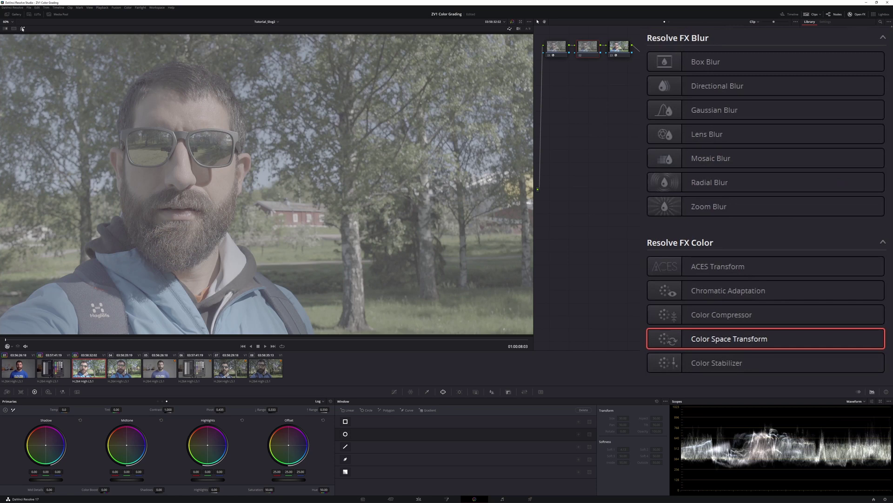
{"action": "left_click", "coordinate": [23, 29]}
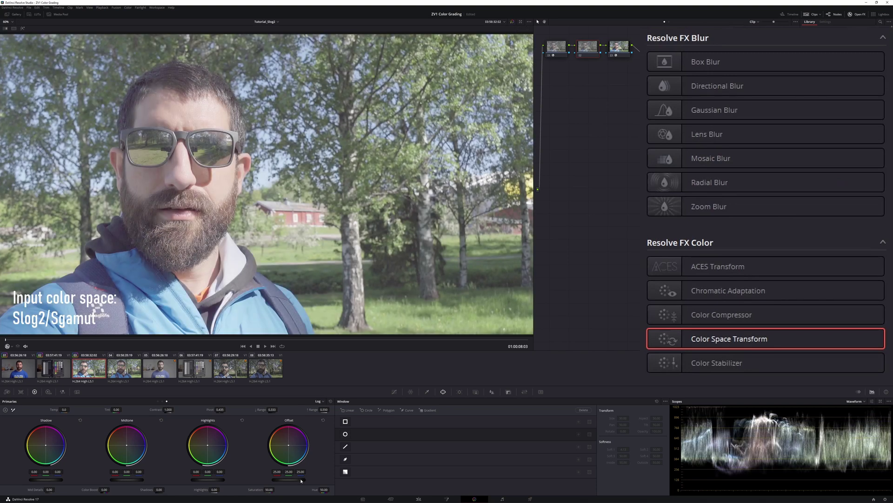
Drag the Offset master wheel down to about 8.60 to darken the outdoor clip
{"action": "left_click_drag", "start_coordinate": [301, 479], "coordinate": [270, 480]}
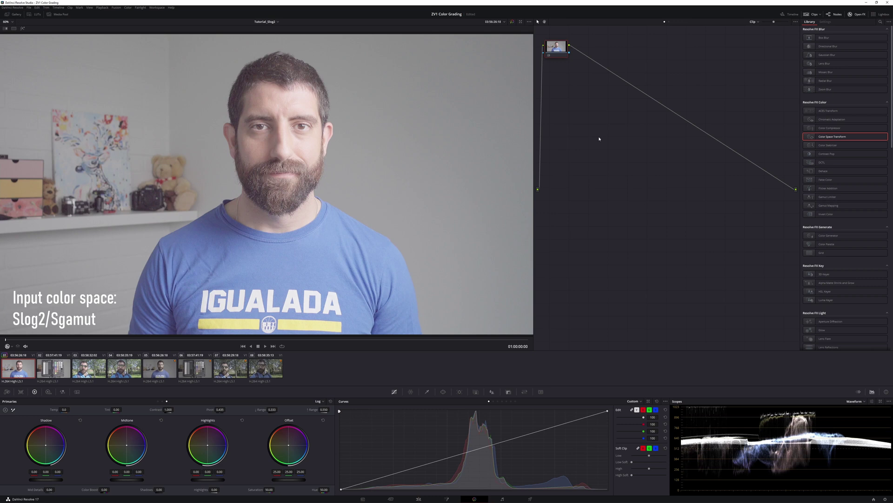
{"action": "left_click", "coordinate": [29, 8]}
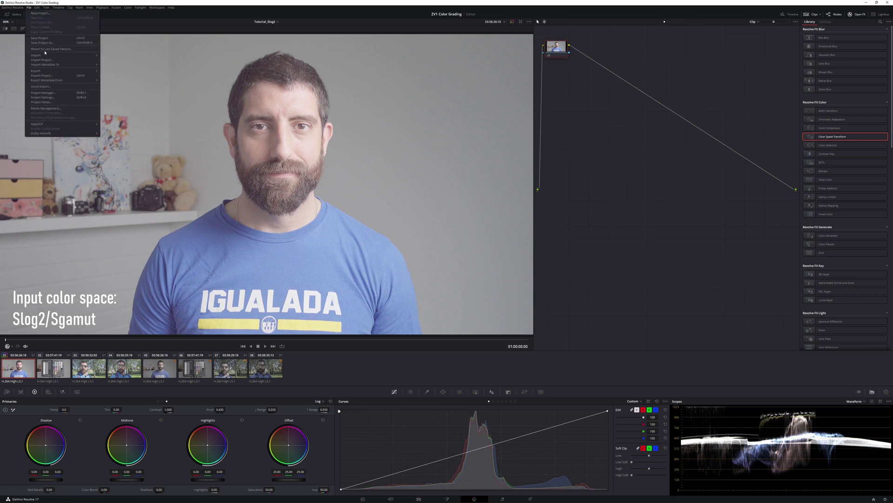
{"action": "left_click", "coordinate": [50, 98]}
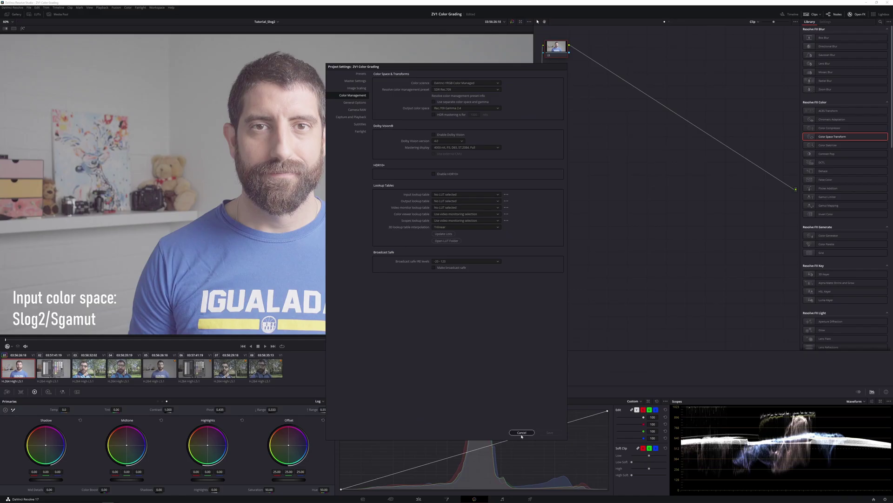
{"action": "key", "text": "Return"}
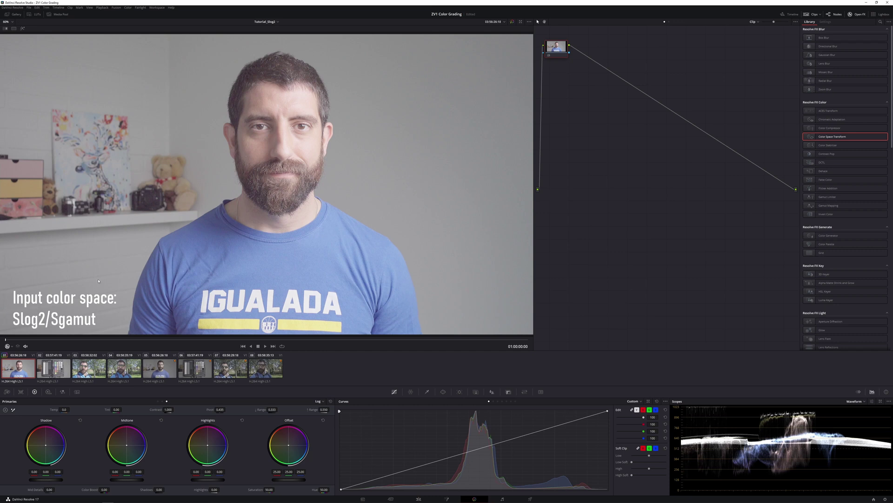
Step through clips 03–05 and check clip 05's input colour space options
{"action": "left_click", "coordinate": [96, 377]}
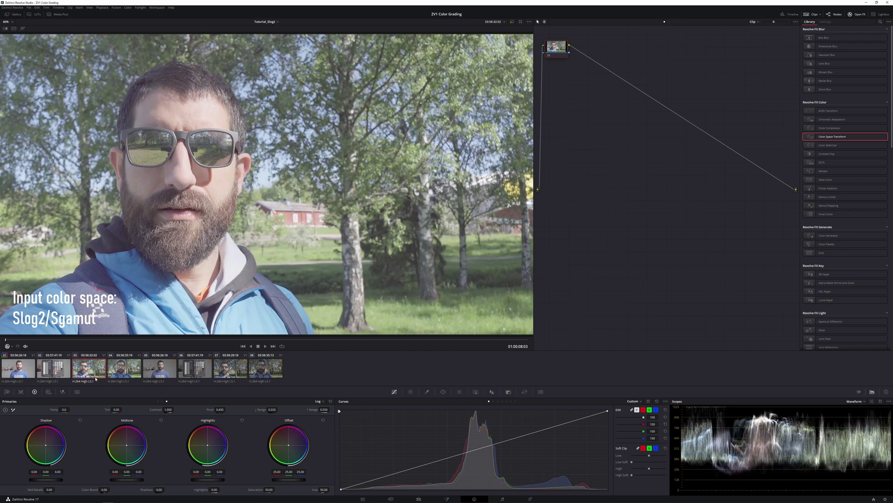
{"action": "left_click", "coordinate": [117, 371]}
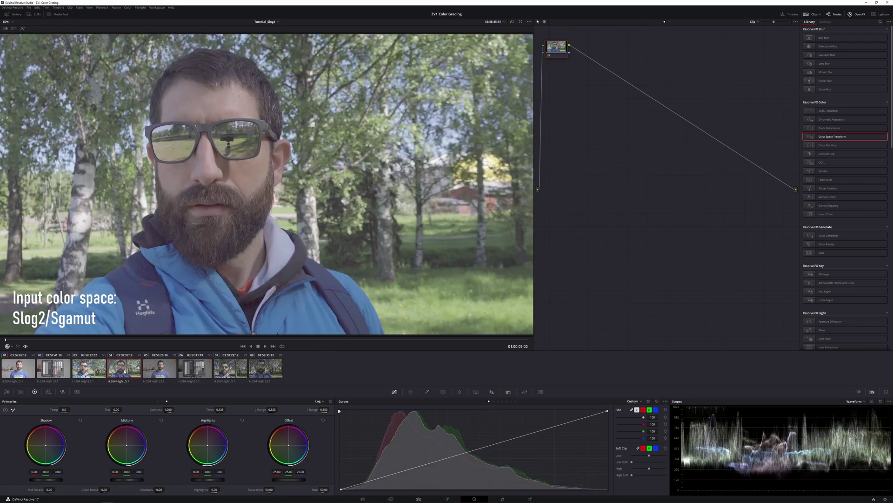
{"action": "left_click", "coordinate": [159, 371]}
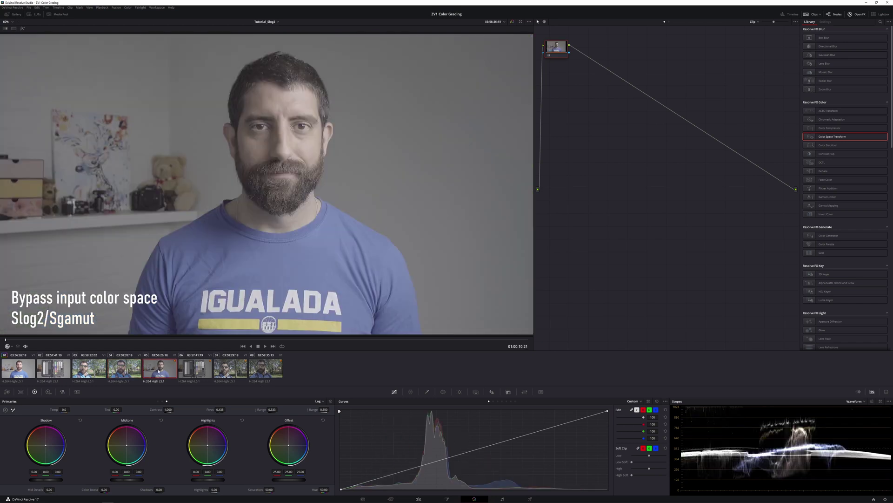
{"action": "right_click", "coordinate": [171, 368]}
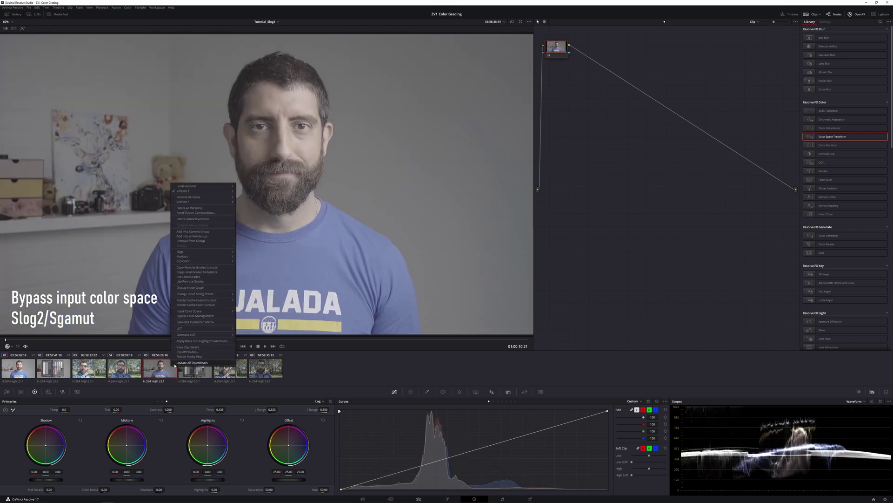
{"action": "mouse_move", "coordinate": [205, 314]}
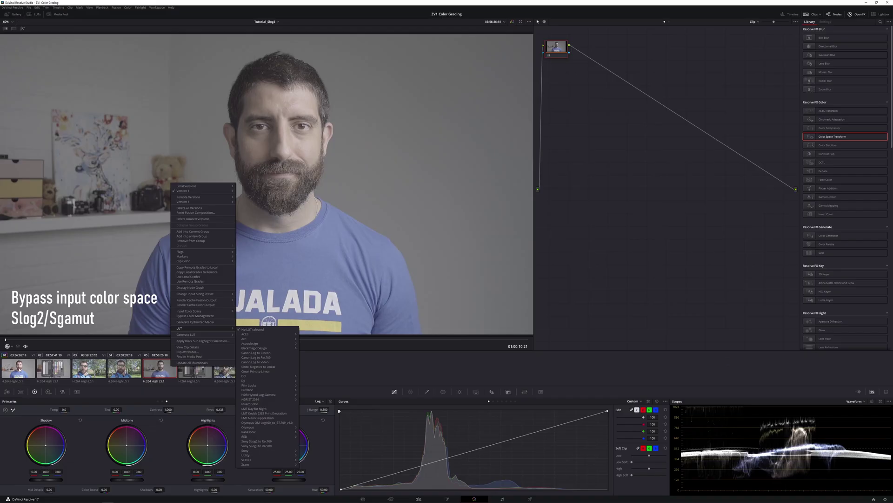
{"action": "key", "text": "Escape"}
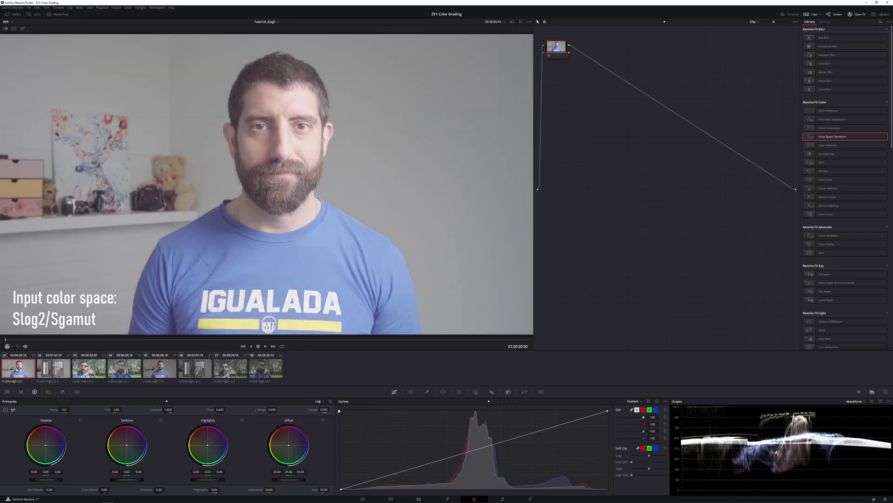
Set clip 01's input colour space to S-Gamut/S-Log2
{"action": "right_click", "coordinate": [17, 370]}
{"action": "mouse_move", "coordinate": [35, 312]}
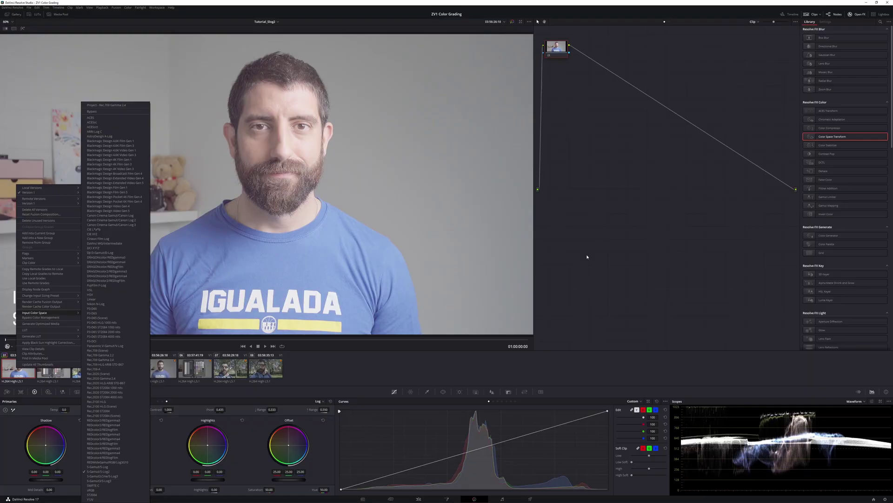
{"action": "left_click", "coordinate": [587, 257]}
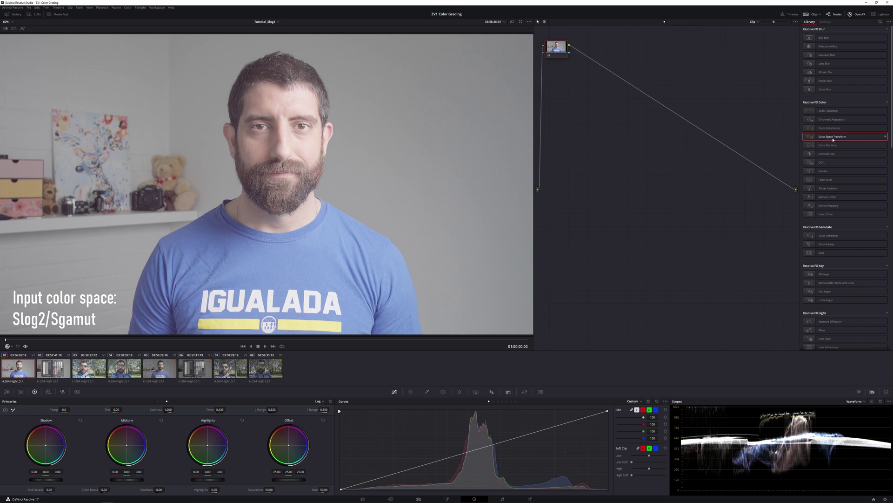
Apply a Color Space Transform to node 01 with output ARRI Alexa and ARRI LogC gamma
{"action": "left_click_drag", "start_coordinate": [843, 138], "coordinate": [561, 50]}
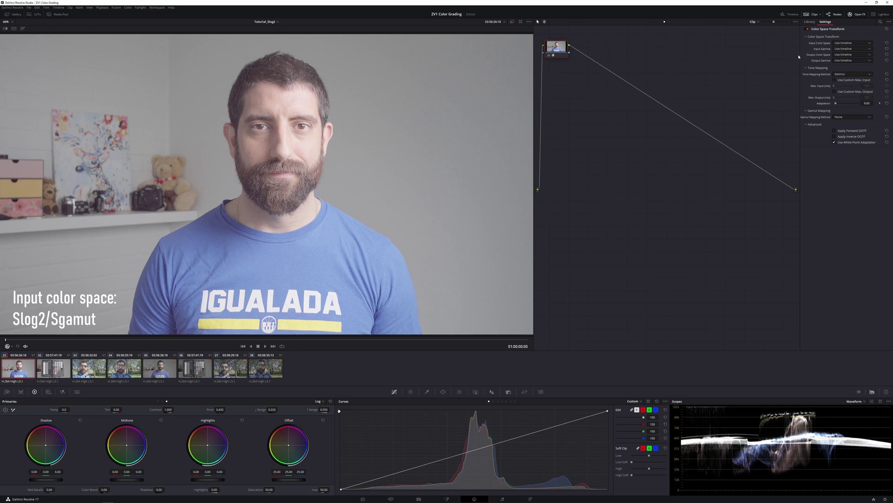
{"action": "left_click", "coordinate": [774, 120]}
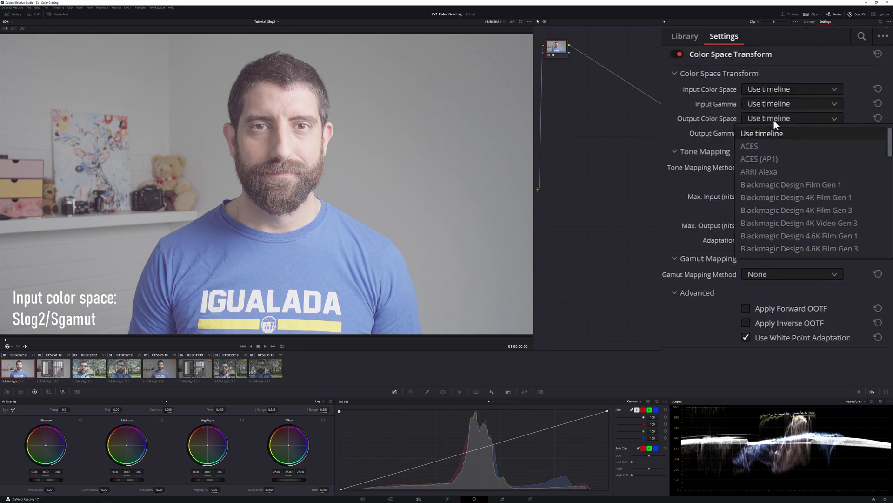
{"action": "left_click", "coordinate": [769, 173]}
{"action": "left_click", "coordinate": [769, 133]}
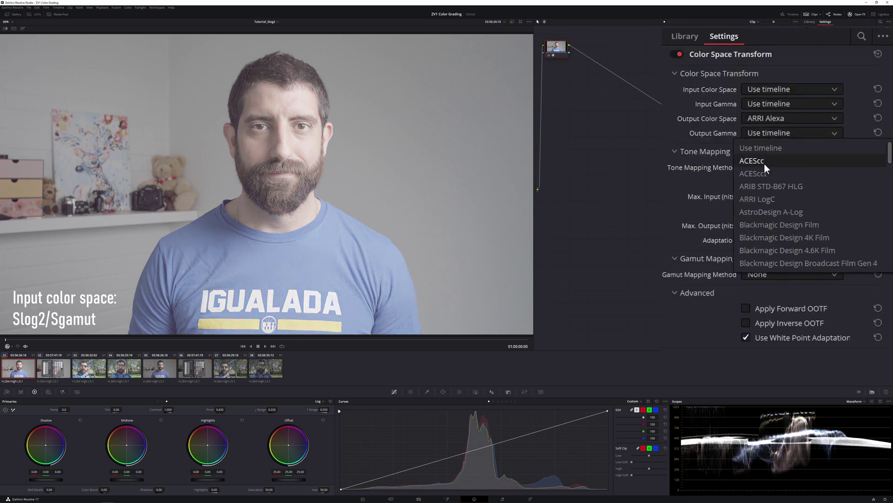
{"action": "left_click", "coordinate": [763, 199]}
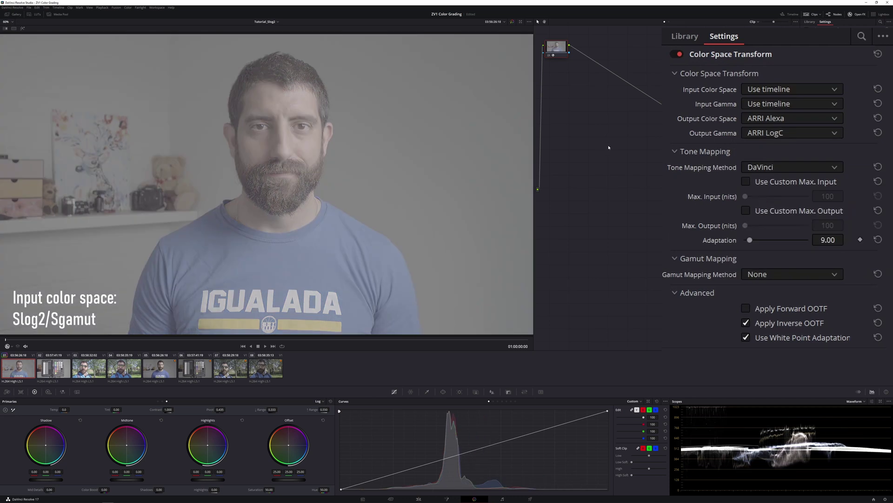
Add two serial nodes and give node 04 a Color Space Transform from ARRI Alexa / ARRI LogC
{"action": "key", "text": "alt+s"}
{"action": "key", "text": "alt+s"}
{"action": "left_click", "coordinate": [584, 50]}
{"action": "key", "text": "alt+s"}
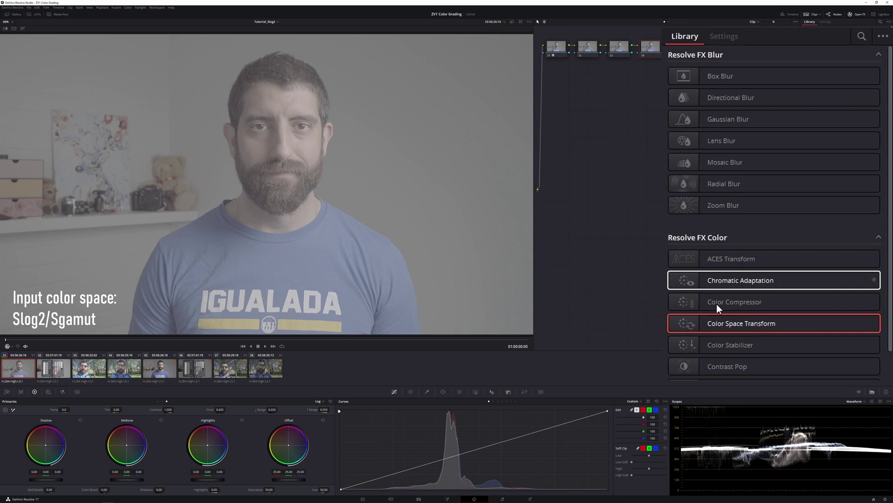
{"action": "left_click_drag", "start_coordinate": [744, 322], "coordinate": [657, 53]}
{"action": "left_click", "coordinate": [793, 89]}
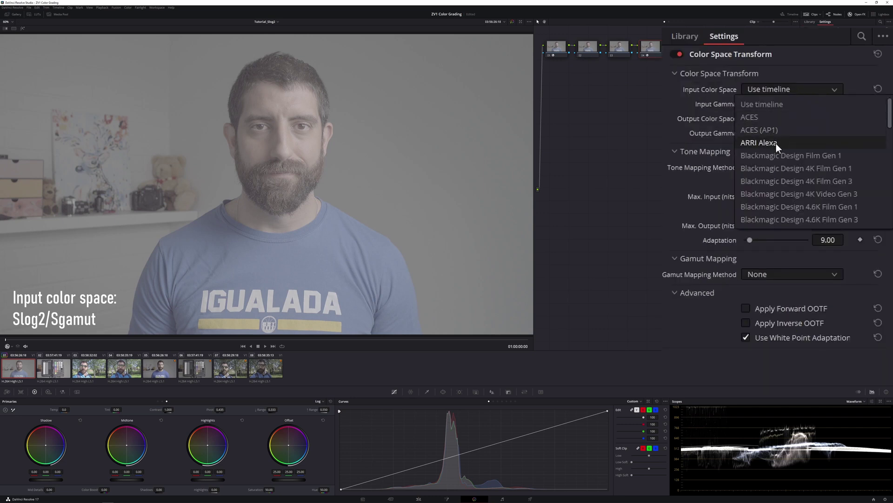
{"action": "left_click", "coordinate": [776, 143]}
{"action": "left_click", "coordinate": [780, 104]}
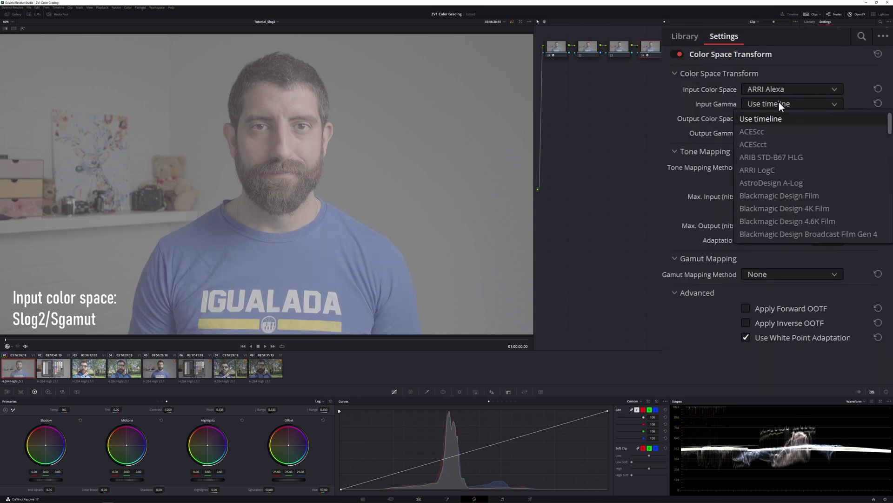
{"action": "left_click", "coordinate": [768, 168]}
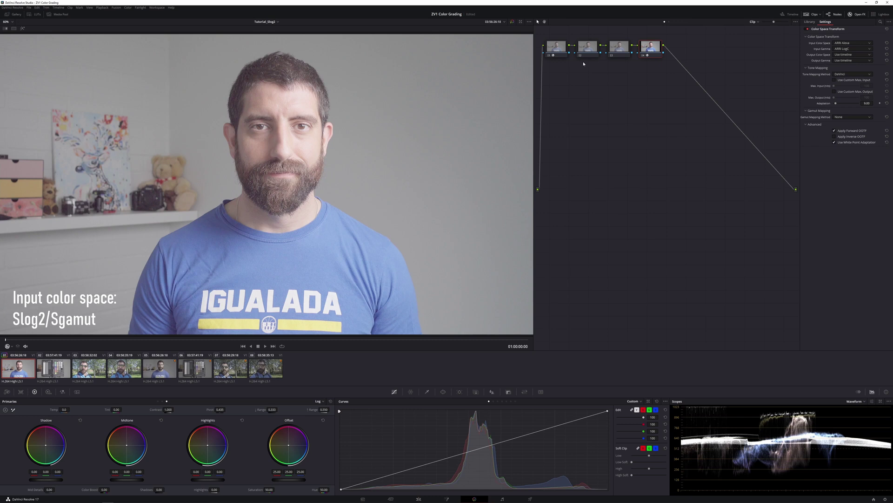
On node 02, pull the Offset master wheel down from 25.00
{"action": "left_click", "coordinate": [584, 51]}
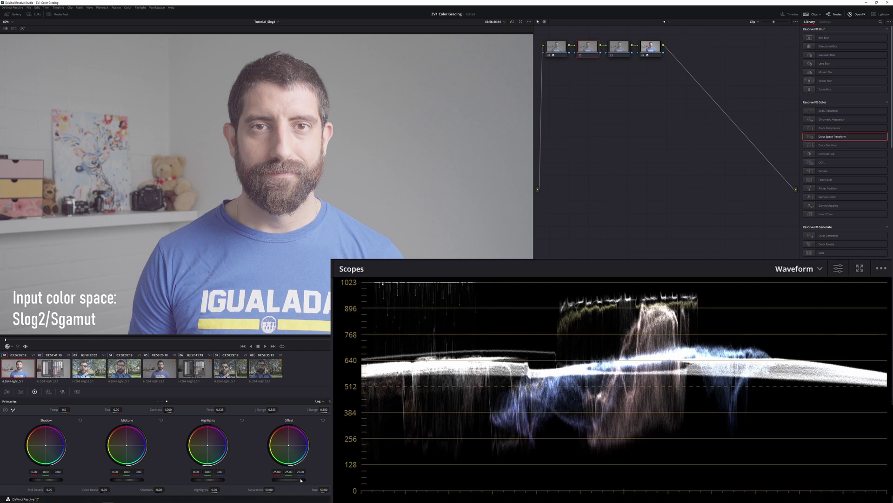
{"action": "left_click_drag", "start_coordinate": [302, 480], "coordinate": [268, 480]}
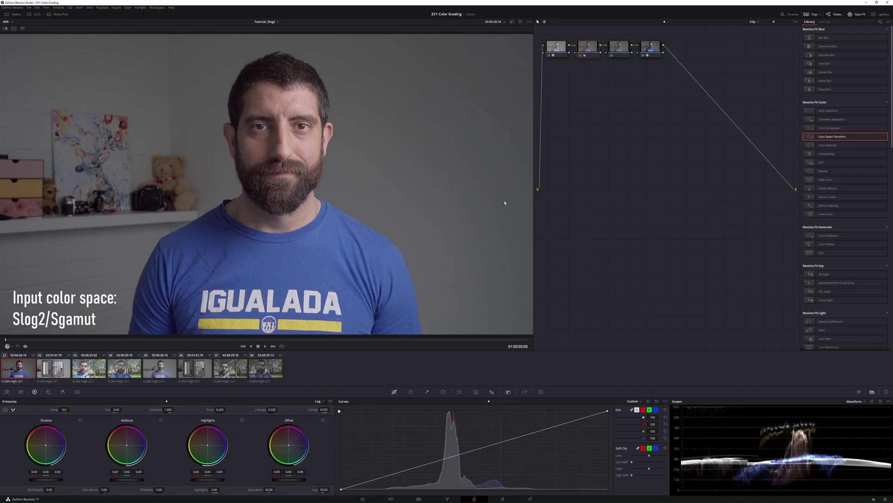
Reset node 02, bypass nodes 01 and 04, and lower the Offset to about -3.05
{"action": "right_click", "coordinate": [587, 51]}
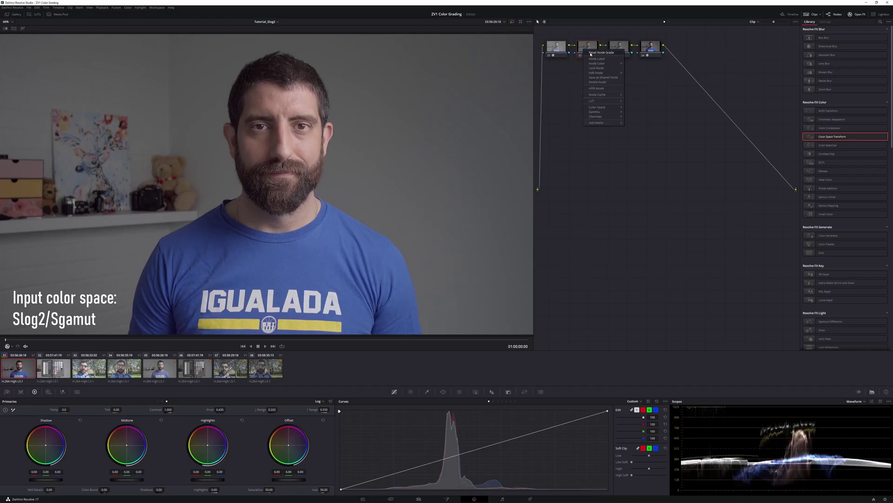
{"action": "left_click", "coordinate": [592, 53]}
{"action": "left_click", "coordinate": [563, 56]}
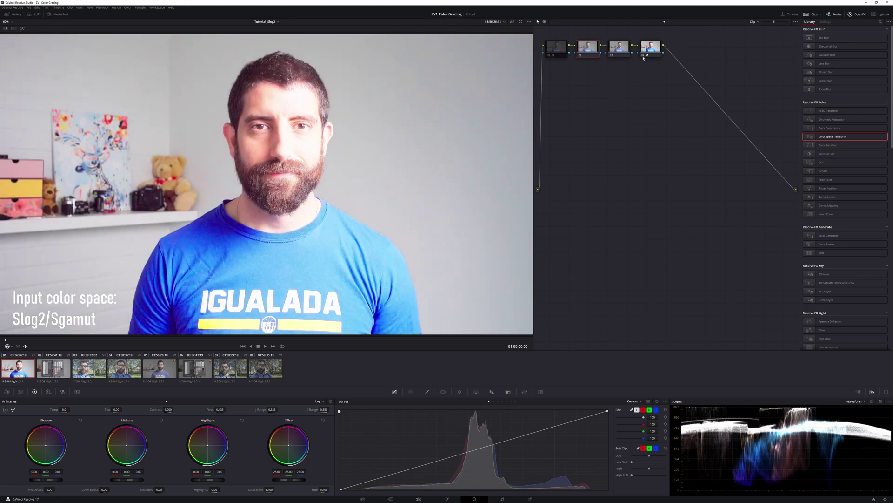
{"action": "left_click", "coordinate": [644, 56]}
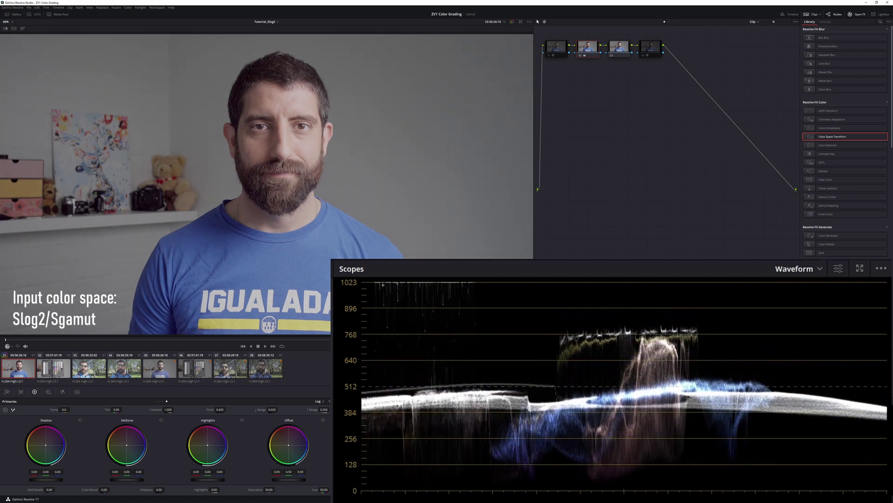
{"action": "left_click_drag", "start_coordinate": [304, 480], "coordinate": [304, 481]}
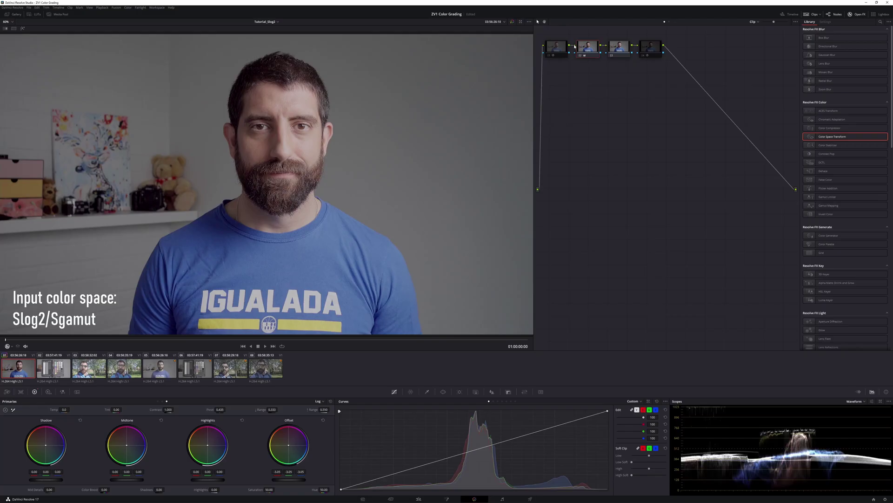
Reset node 02's grade to remove the Offset change
{"action": "right_click", "coordinate": [582, 48]}
{"action": "left_click", "coordinate": [600, 74]}
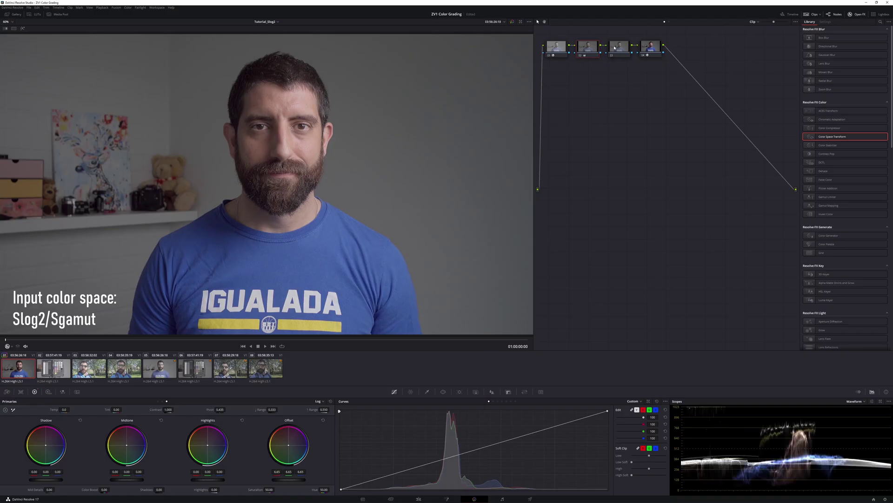
Select node 03 and enter Saturation 60 and Color Boost 5
{"action": "left_click", "coordinate": [615, 48]}
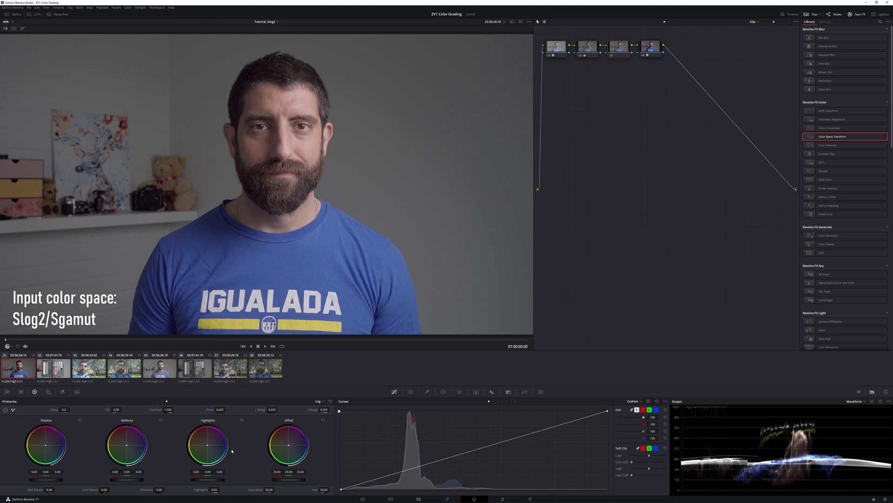
{"action": "double_click", "coordinate": [269, 490]}
{"action": "type", "text": "60"}
{"action": "key", "text": "Return"}
{"action": "double_click", "coordinate": [101, 489]}
{"action": "type", "text": "5"}
{"action": "key", "text": "Return"}
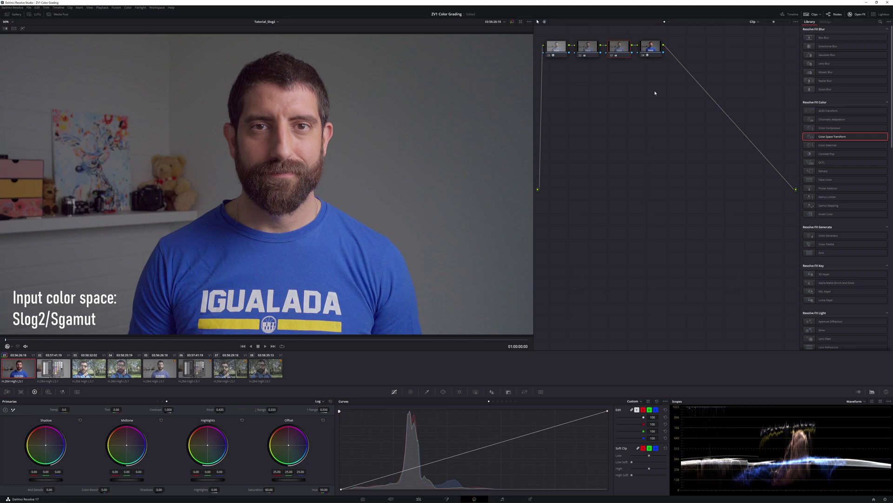
Add a Color Space Transform to node 04, then a node 05 with a small zero-softness circle window
{"action": "left_click_drag", "start_coordinate": [651, 49], "coordinate": [650, 55]}
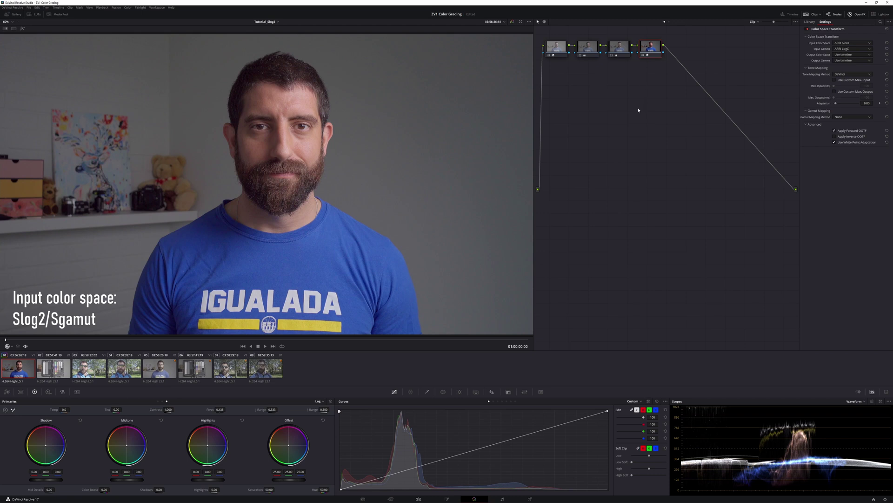
{"action": "key", "text": "alt+s"}
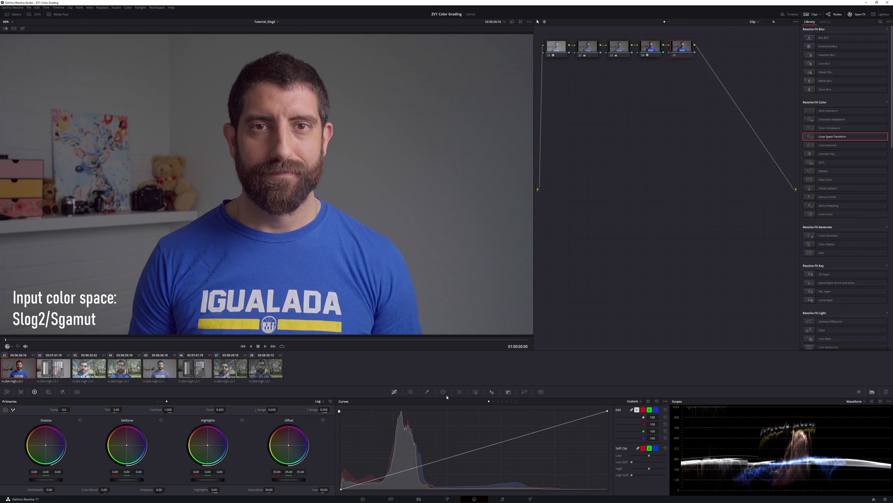
{"action": "left_click", "coordinate": [443, 392]}
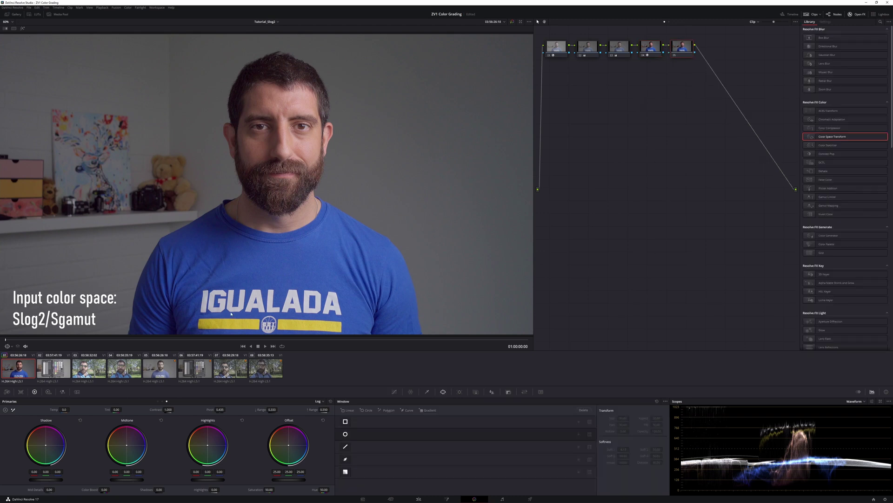
{"action": "left_click", "coordinate": [366, 410]}
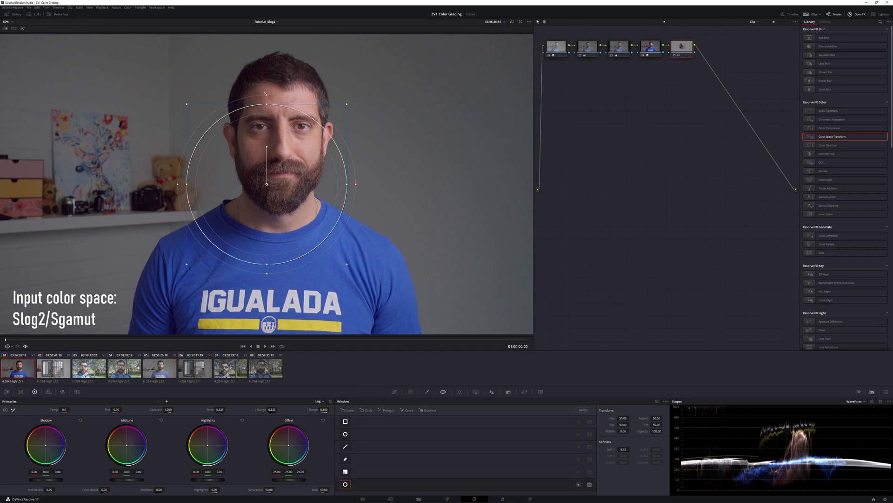
{"action": "left_click_drag", "start_coordinate": [268, 96], "coordinate": [247, 110]}
{"action": "left_click_drag", "start_coordinate": [186, 106], "coordinate": [230, 147]}
Highlight the eyes on the vectorscope, delete the circle window, and select clip 02
{"action": "left_click_drag", "start_coordinate": [273, 187], "coordinate": [279, 121]}
{"action": "left_click", "coordinate": [23, 29]}
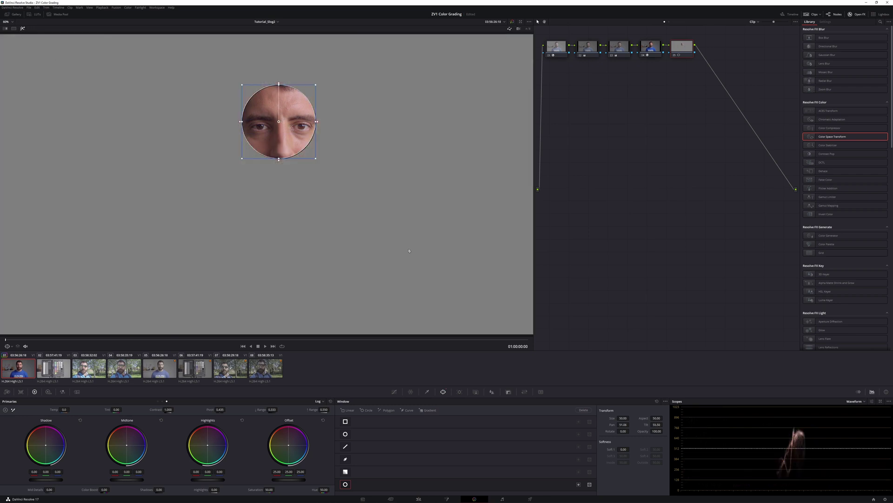
{"action": "left_click", "coordinate": [853, 403]}
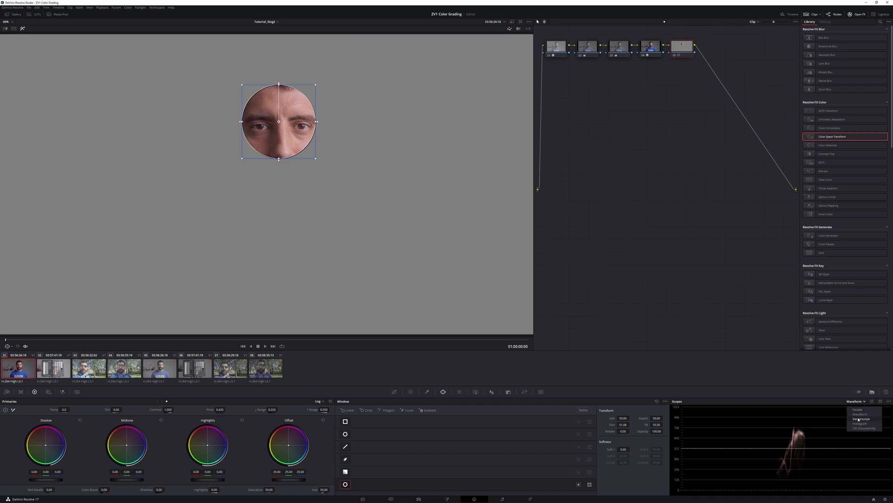
{"action": "left_click", "coordinate": [859, 420]}
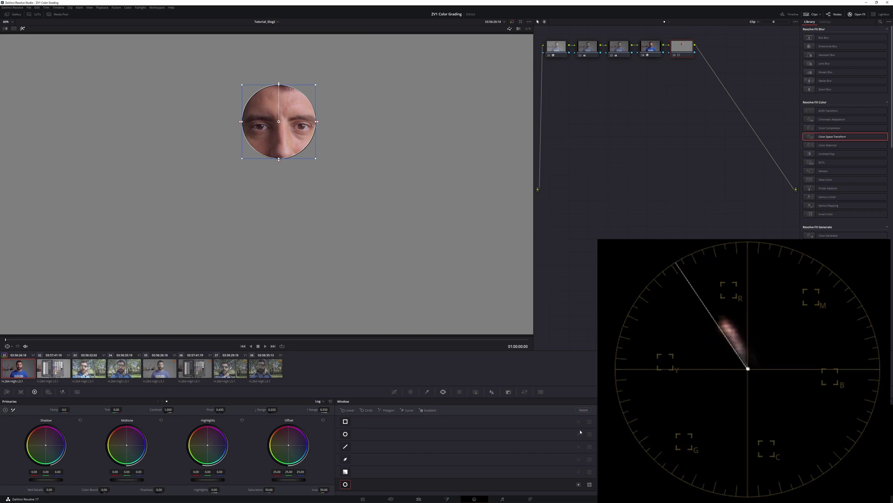
{"action": "left_click", "coordinate": [584, 410]}
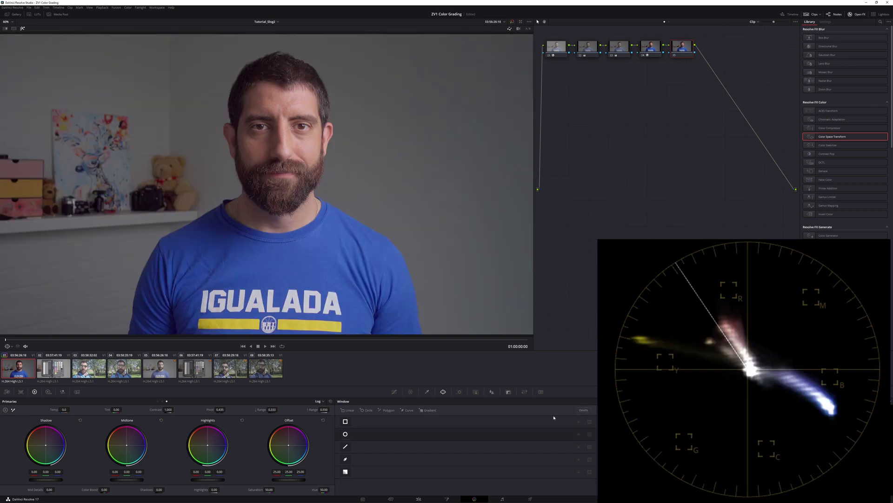
{"action": "left_click", "coordinate": [51, 370]}
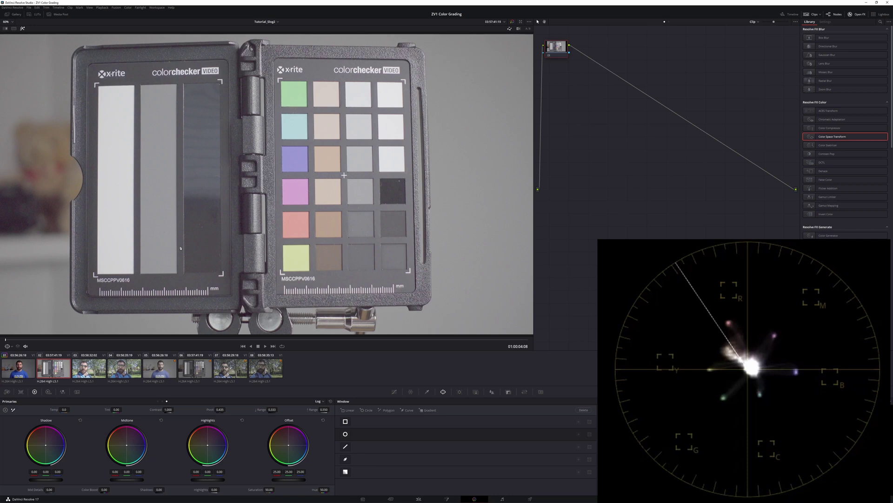
Copy the previous clip's five-node grade onto ColorChecker clip 02 with Apply Grade from One Clip Prior
{"action": "left_click", "coordinate": [128, 7]}
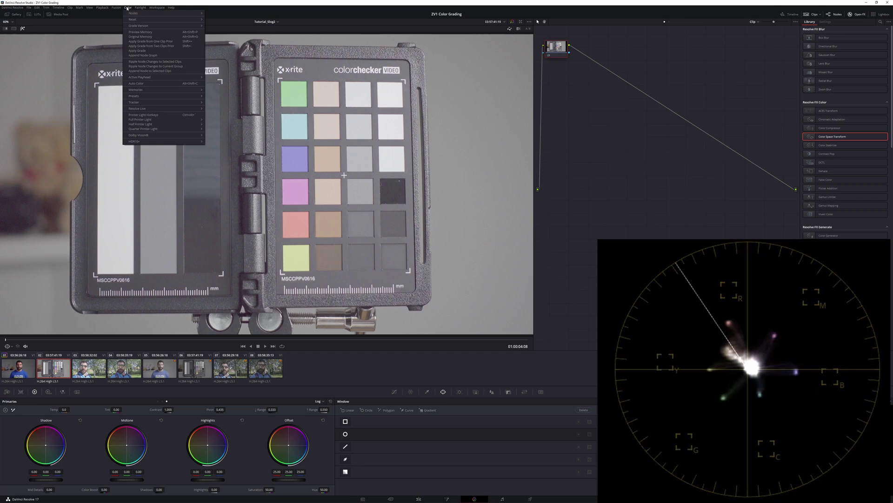
{"action": "left_click", "coordinate": [141, 41]}
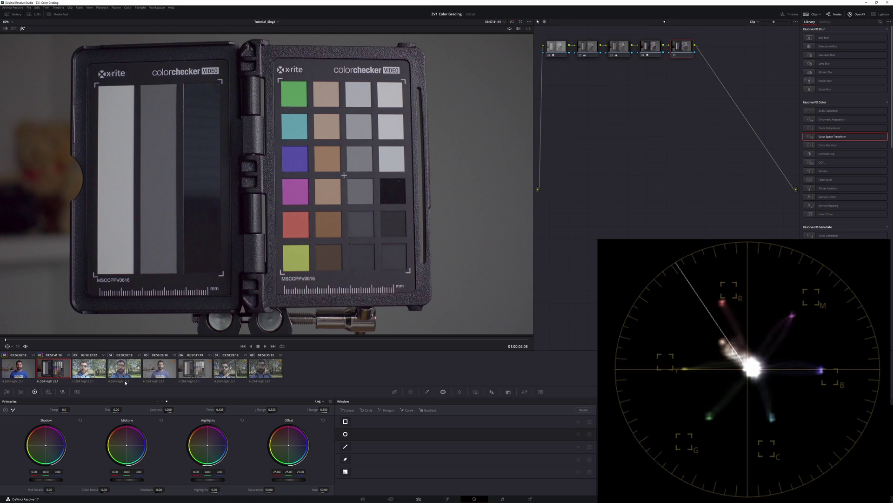
Select outdoor clip 03 and set the scope to Waveform
{"action": "left_click", "coordinate": [93, 372]}
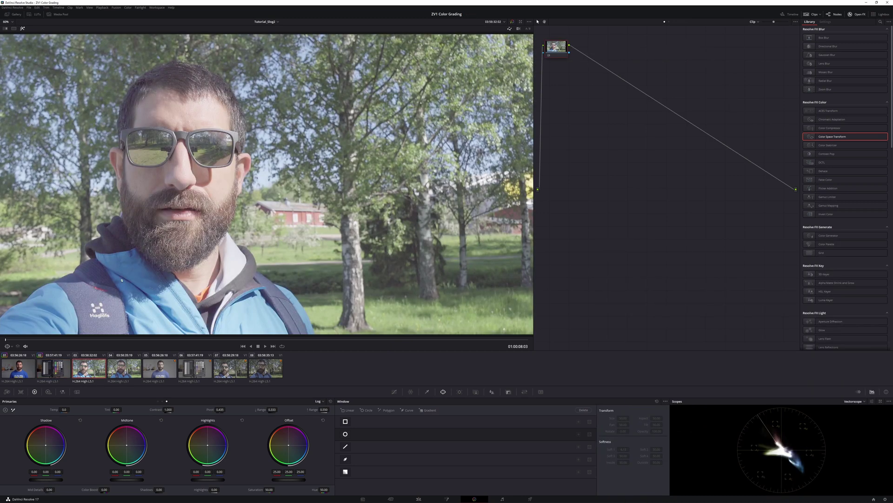
{"action": "left_click", "coordinate": [854, 401]}
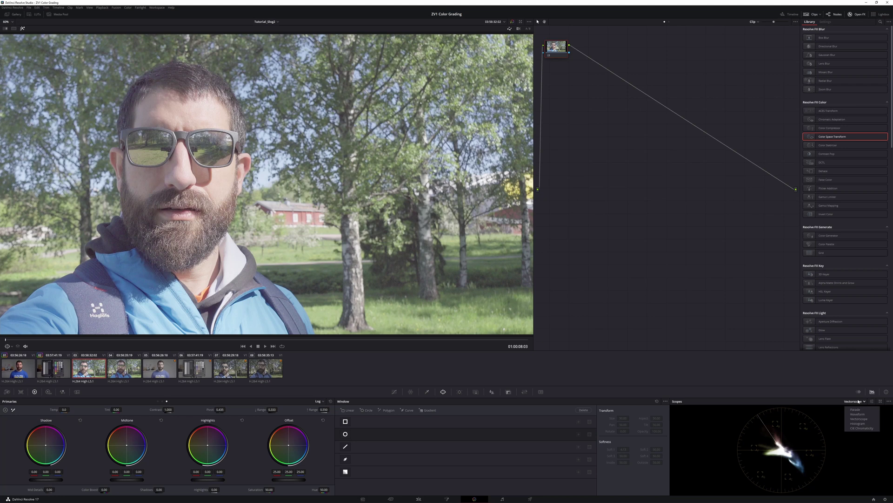
{"action": "left_click", "coordinate": [854, 416]}
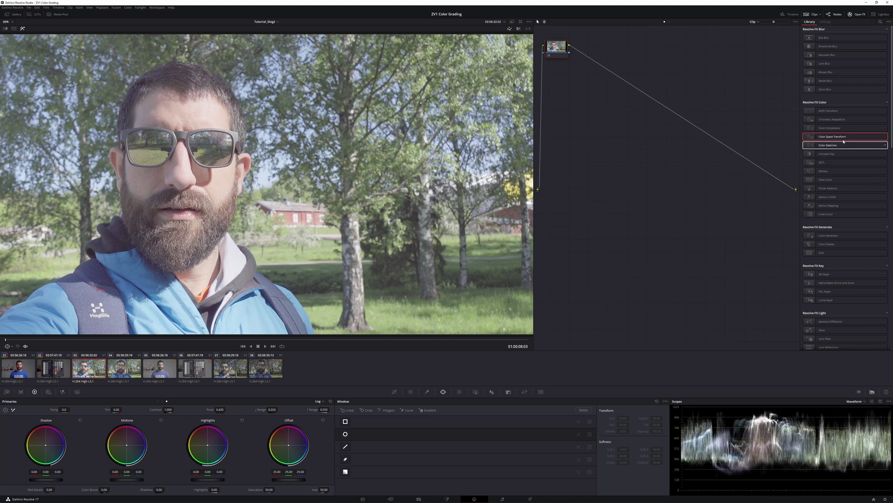
Put a Color Space Transform on node 01 outputting ARRI Alexa / ARRI LogC, then add node 02
{"action": "left_click_drag", "start_coordinate": [841, 136], "coordinate": [560, 45]}
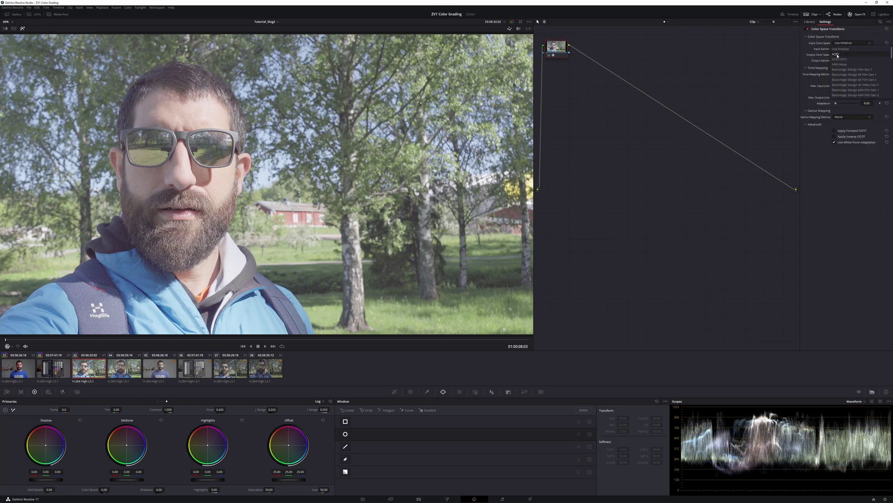
{"action": "left_click", "coordinate": [840, 55]}
{"action": "left_click", "coordinate": [843, 76]}
{"action": "left_click", "coordinate": [843, 60]}
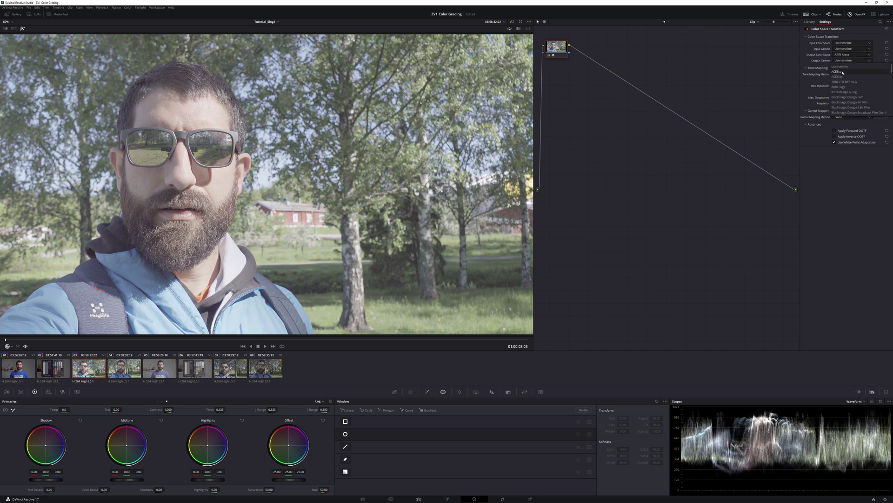
{"action": "left_click", "coordinate": [839, 87]}
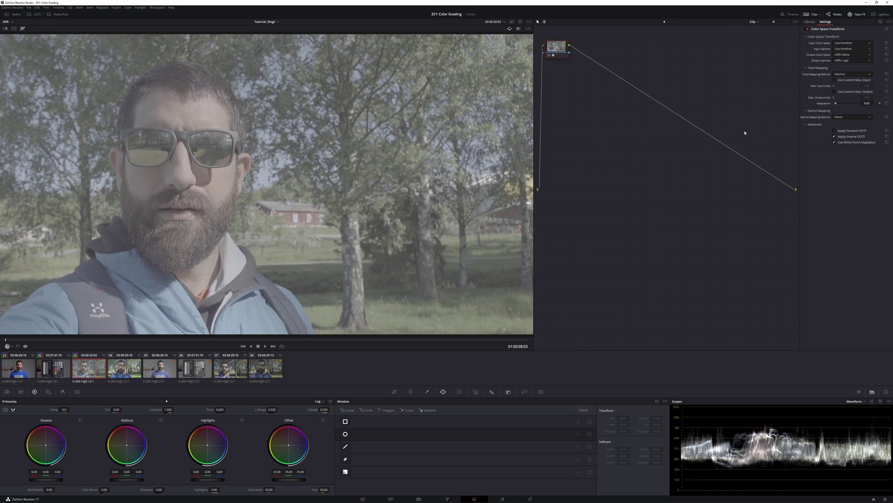
{"action": "key", "text": "alt+s"}
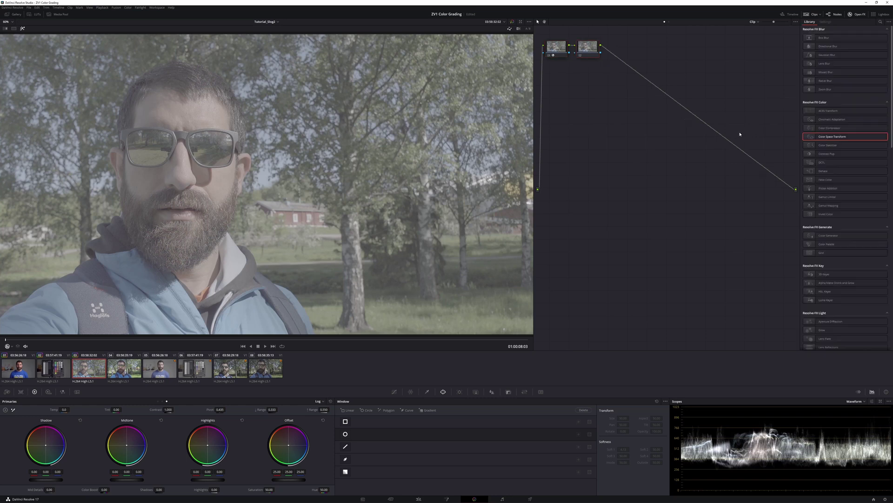
Add node 03 with a Color Space Transform from ARRI Alexa / ARRI LogC, then select node 02
{"action": "key", "text": "alt+s"}
{"action": "left_click_drag", "start_coordinate": [835, 138], "coordinate": [627, 47]}
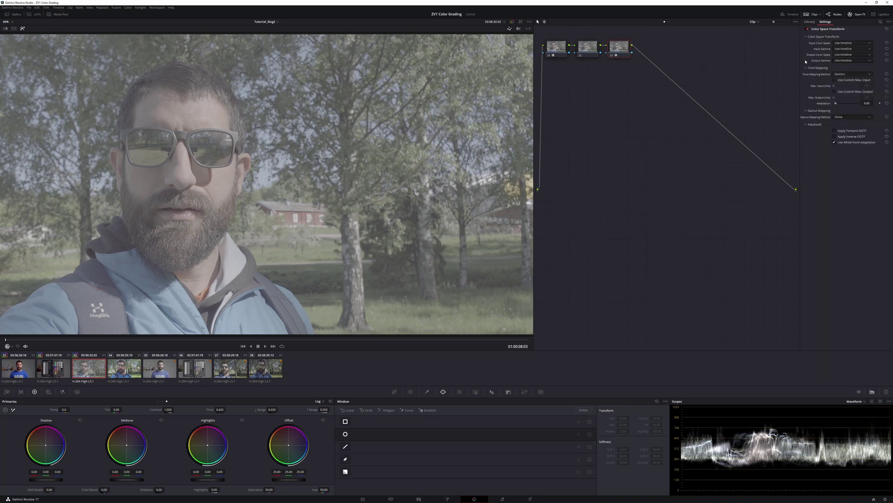
{"action": "left_click", "coordinate": [852, 42]}
{"action": "left_click", "coordinate": [845, 55]}
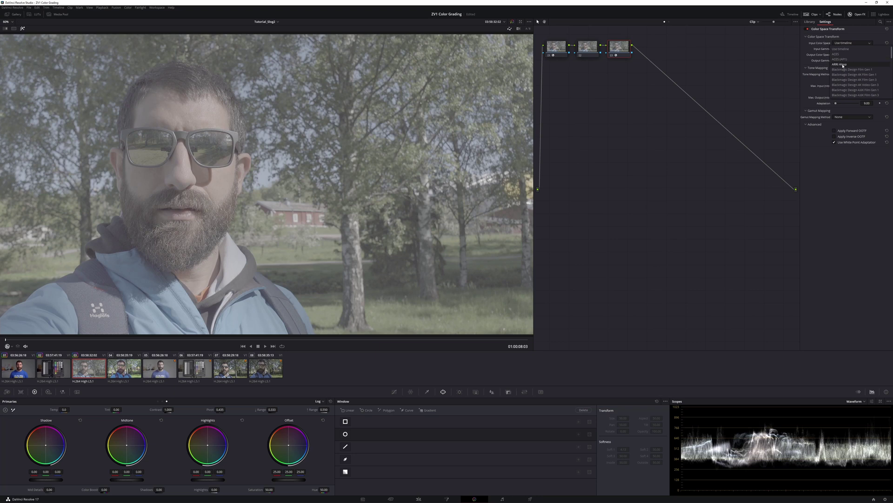
{"action": "left_click", "coordinate": [851, 49]}
{"action": "left_click", "coordinate": [847, 72]}
{"action": "left_click", "coordinate": [585, 50]}
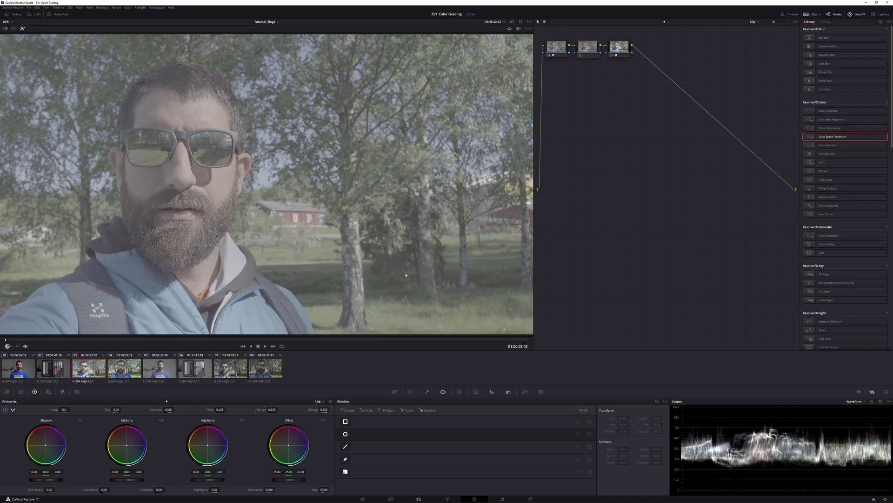
{"action": "left_click", "coordinate": [22, 28]}
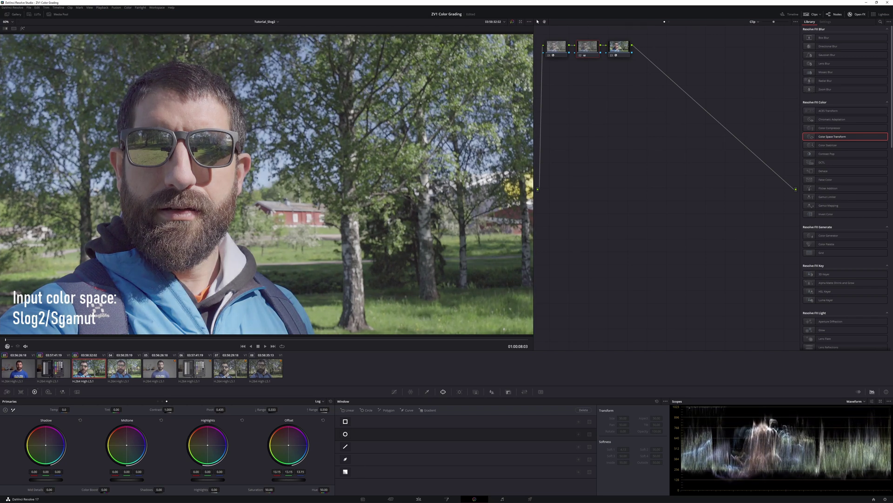
Lower node 02's Offset to about 8.60 and raise Color Boost to 22
{"action": "left_click_drag", "start_coordinate": [306, 481], "coordinate": [307, 481]}
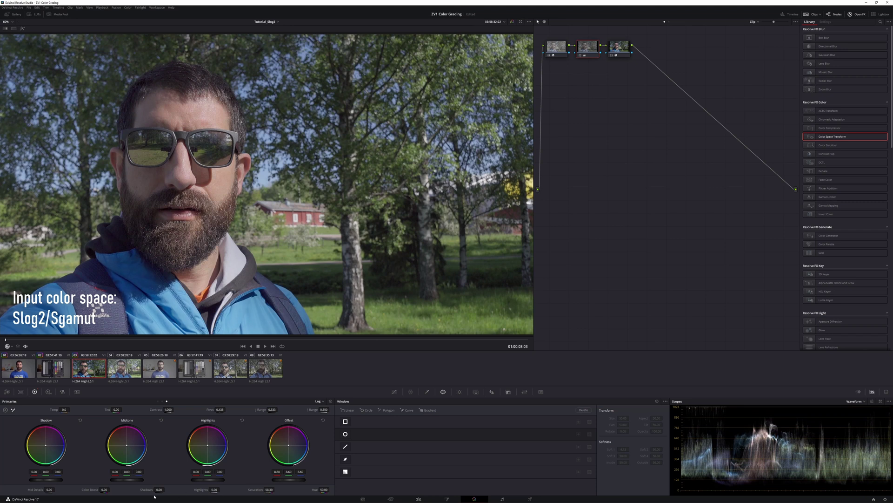
{"action": "left_click_drag", "start_coordinate": [110, 490], "coordinate": [110, 489]}
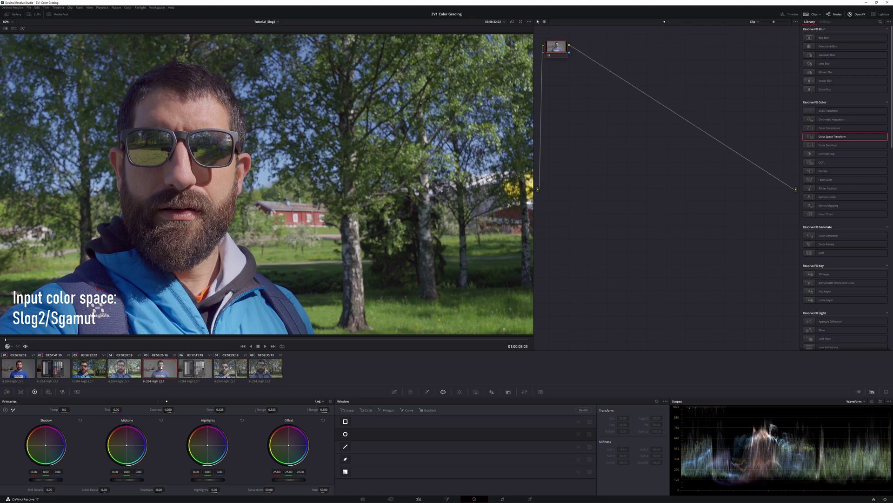
On clip 05, set node 01's Color Space Transform from Sony S-Gamut/S-Log2 to ARRI Alexa/ARRI LogC
{"action": "left_click", "coordinate": [161, 367]}
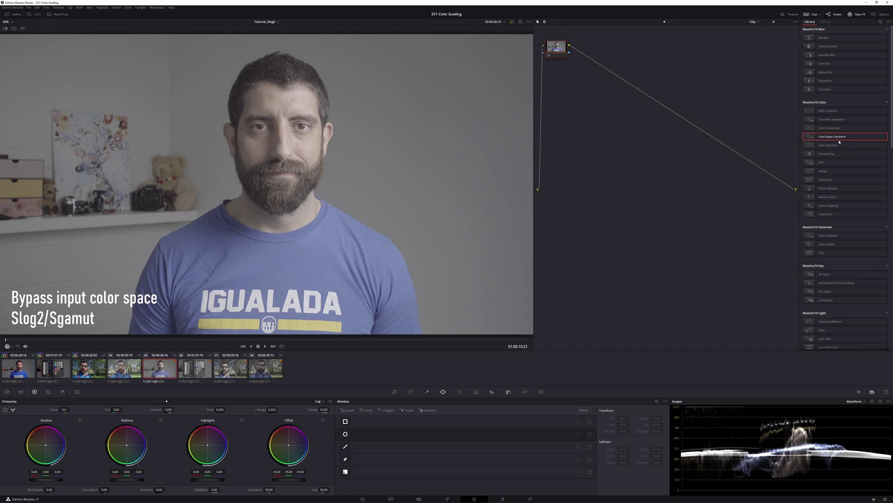
{"action": "left_click_drag", "start_coordinate": [841, 137], "coordinate": [562, 52]}
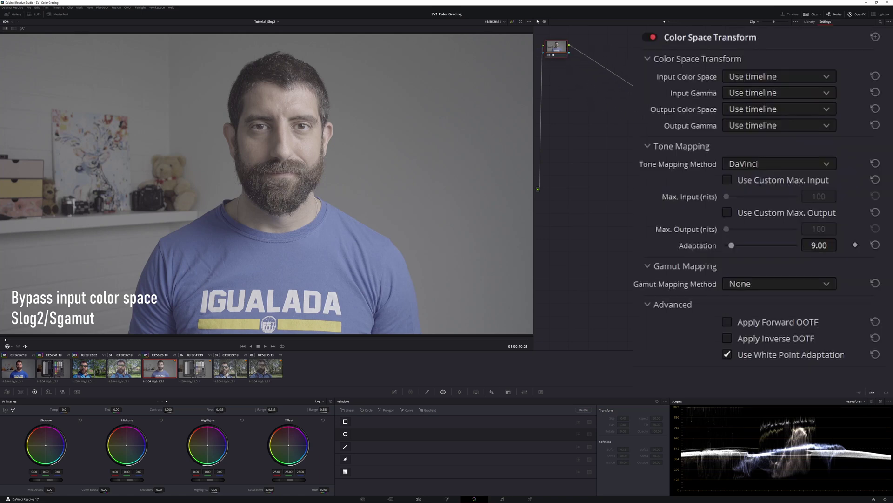
{"action": "left_click", "coordinate": [772, 77]}
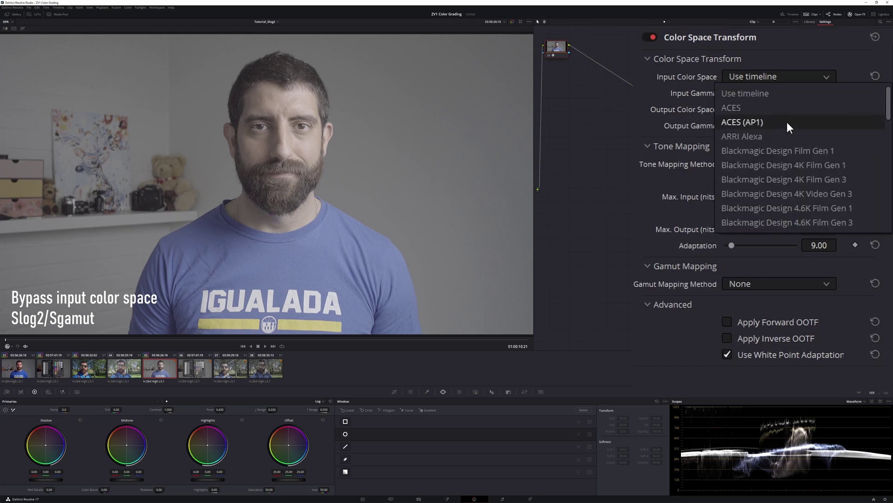
{"action": "scroll", "coordinate": [784, 128], "scroll_direction": "down", "scroll_amount": 15}
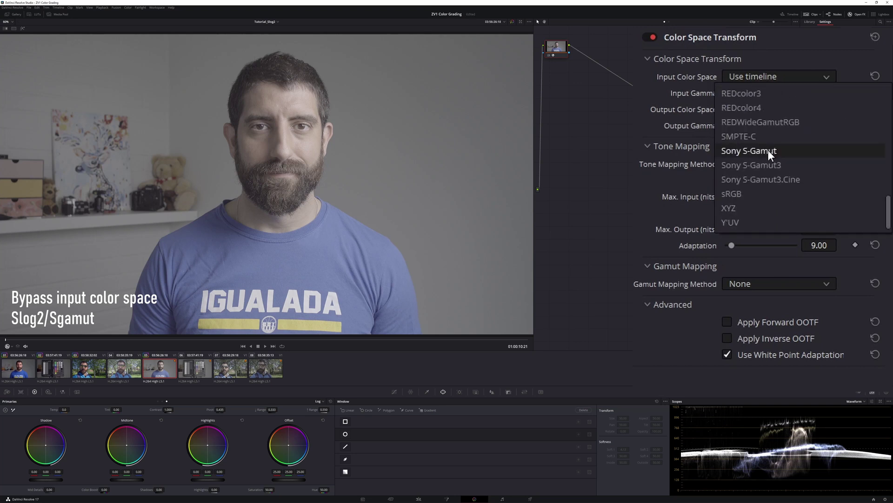
{"action": "left_click", "coordinate": [768, 150]}
{"action": "left_click", "coordinate": [754, 97]}
{"action": "scroll", "coordinate": [770, 161], "scroll_direction": "down", "scroll_amount": 4}
{"action": "scroll", "coordinate": [772, 163], "scroll_direction": "down", "scroll_amount": 10}
{"action": "scroll", "coordinate": [751, 208], "scroll_direction": "up", "scroll_amount": 3}
{"action": "left_click", "coordinate": [754, 170]}
{"action": "left_click", "coordinate": [754, 110]}
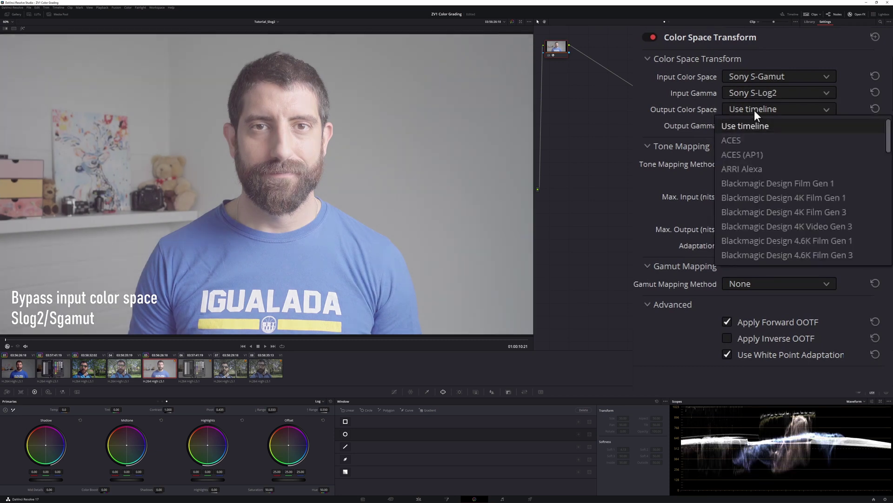
{"action": "left_click", "coordinate": [758, 165]}
{"action": "left_click", "coordinate": [759, 129]}
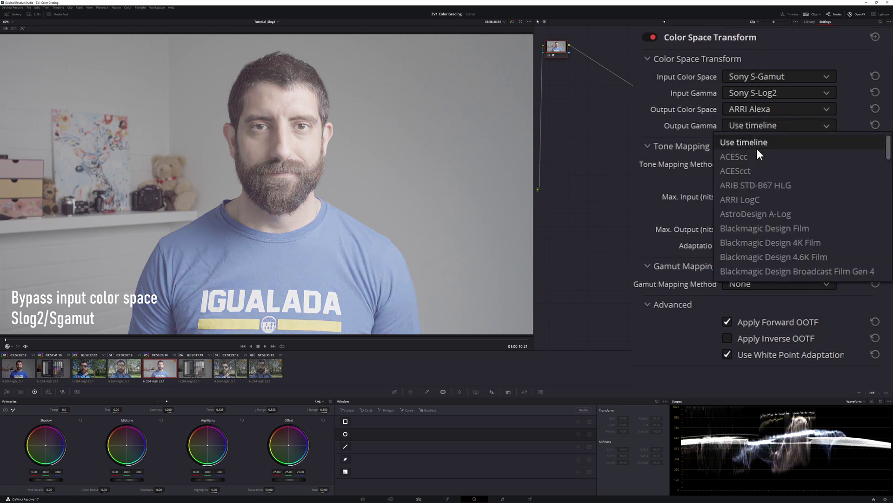
{"action": "left_click", "coordinate": [755, 197]}
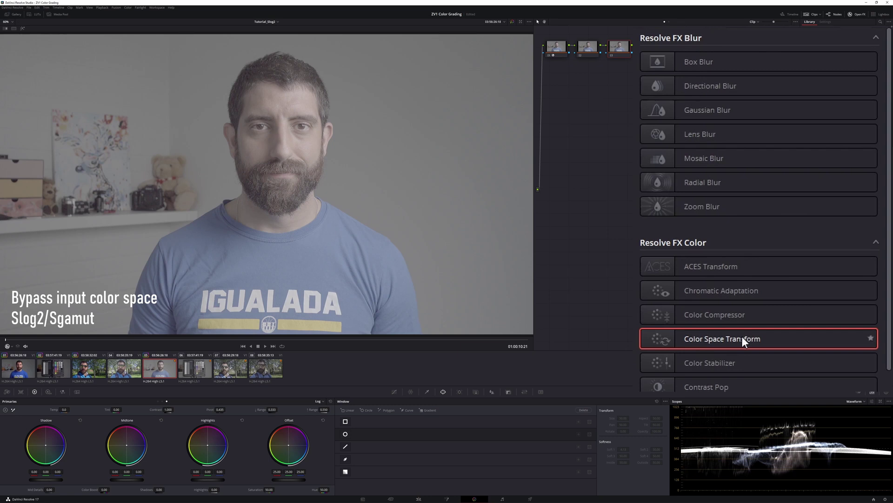
Give node 03 a Color Space Transform with input ARRI Alexa / ARRI LogC, then select node 02
{"action": "left_click_drag", "start_coordinate": [723, 338], "coordinate": [618, 47]}
{"action": "left_click", "coordinate": [757, 79]}
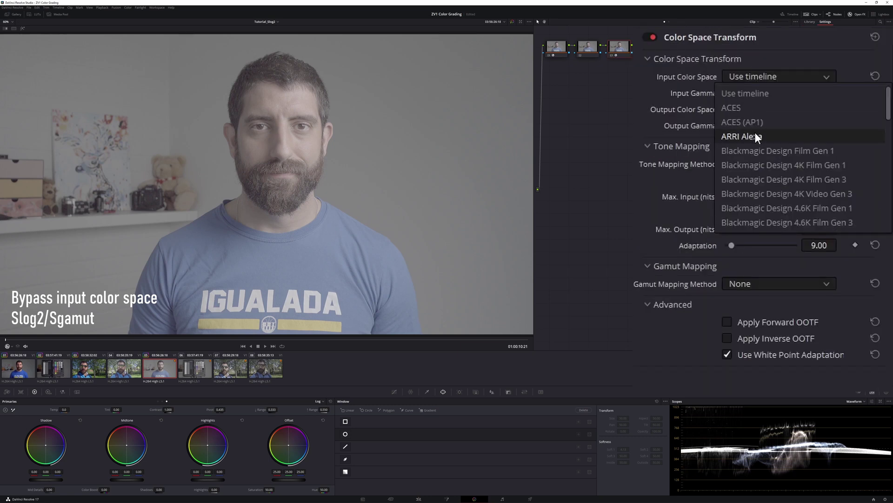
{"action": "left_click", "coordinate": [755, 133]}
{"action": "left_click", "coordinate": [759, 93]}
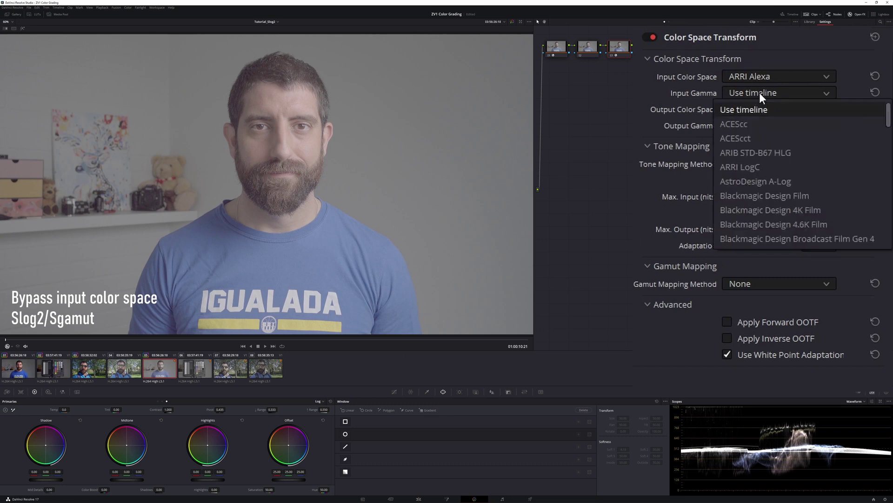
{"action": "left_click", "coordinate": [756, 166]}
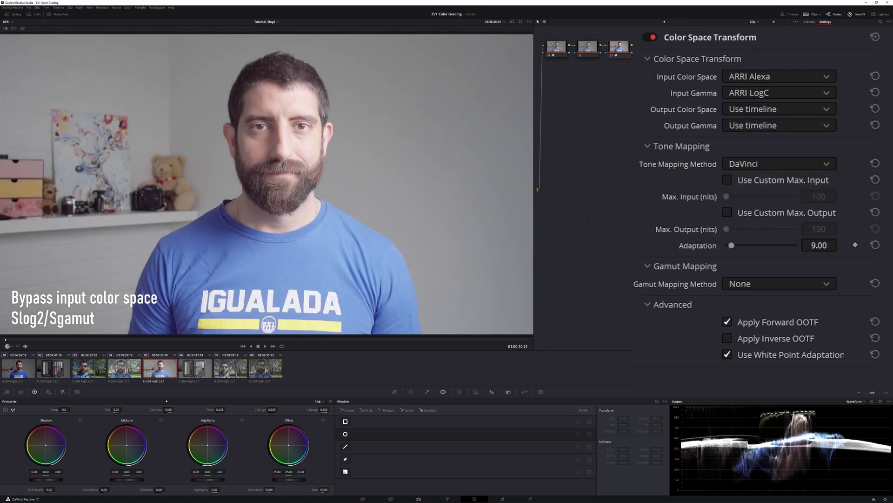
{"action": "left_click", "coordinate": [586, 54]}
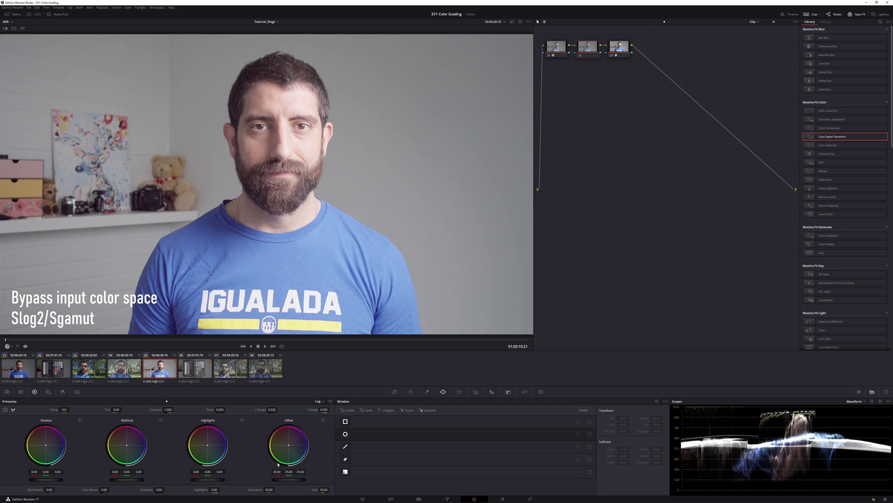
Lower node 02's Offset to 9.90 and set Color Boost to 4.00, then recheck node 01
{"action": "mouse_move", "coordinate": [289, 479]}
{"action": "left_mouse_down"}
{"action": "mouse_move", "coordinate": [264, 479]}
{"action": "mouse_move", "coordinate": [282, 489]}
{"action": "left_mouse_up"}
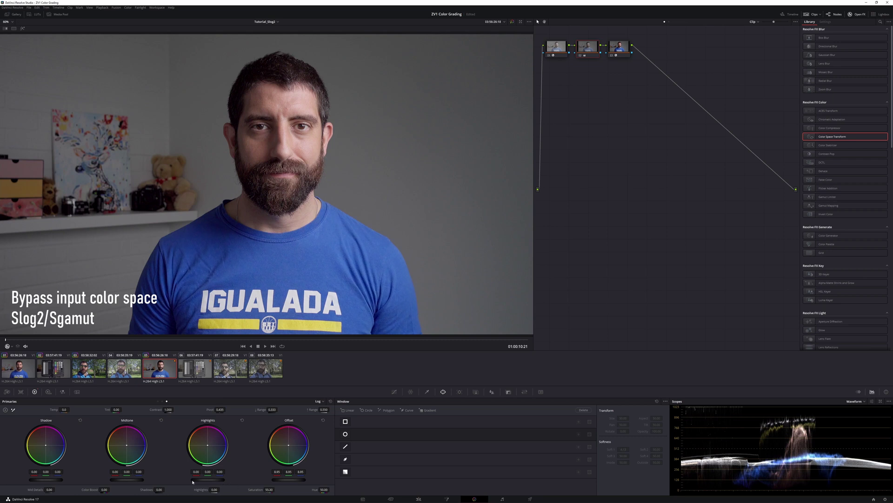
{"action": "left_click_drag", "start_coordinate": [105, 490], "coordinate": [105, 490]}
{"action": "left_click", "coordinate": [103, 489]}
{"action": "type", "text": "4"}
{"action": "key", "text": "Return"}
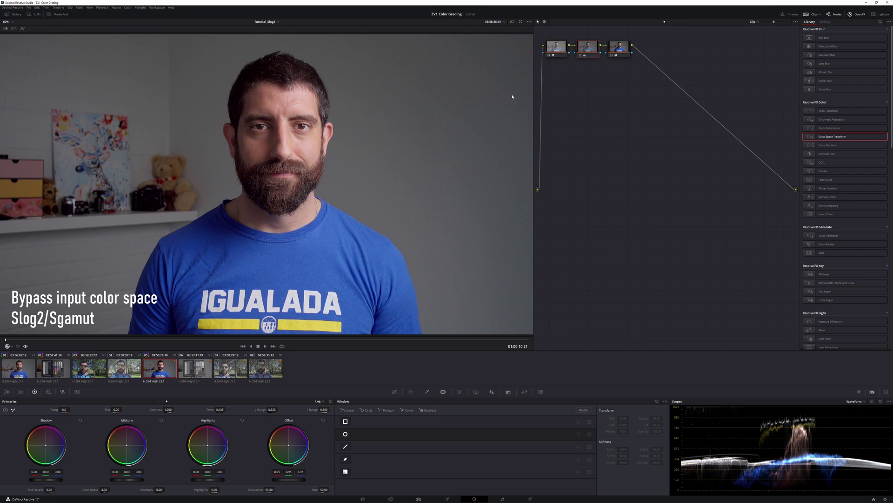
{"action": "left_click", "coordinate": [563, 46]}
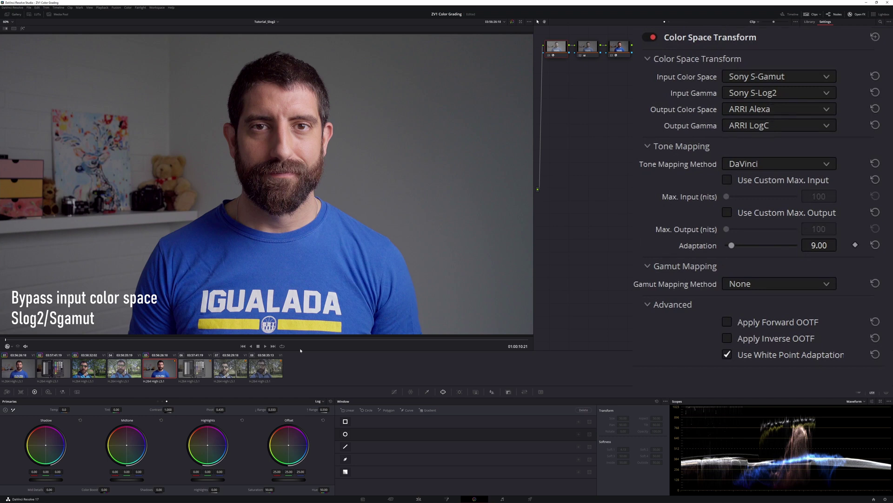
Compare clip 05 against clip 01 and its first-node transform
{"action": "left_click", "coordinate": [31, 365]}
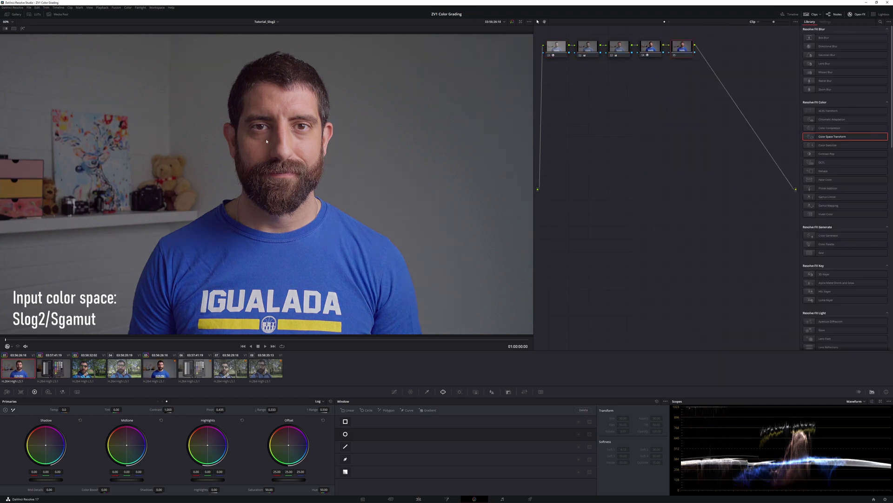
{"action": "left_click", "coordinate": [566, 48]}
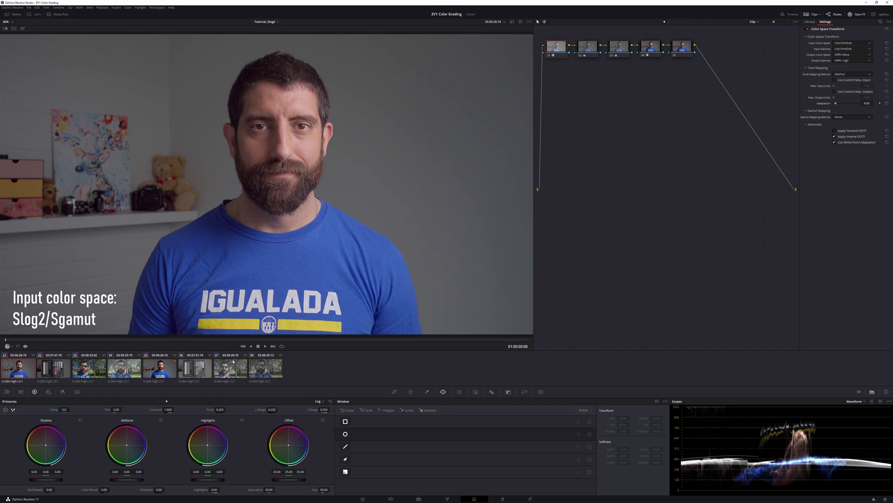
{"action": "left_click", "coordinate": [153, 376]}
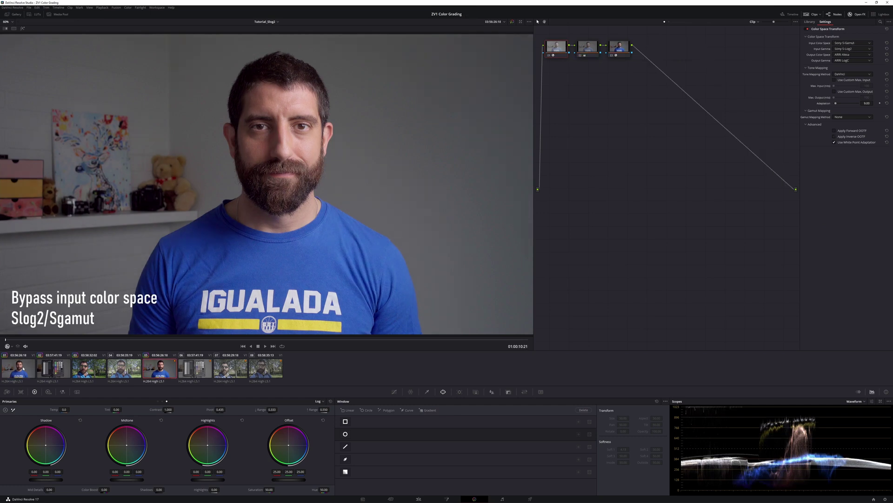
{"action": "left_click", "coordinate": [23, 368]}
{"action": "left_click", "coordinate": [156, 372]}
Lower node 02's Contrast to 0.840, checking the result against clip 01
{"action": "left_click", "coordinate": [589, 49]}
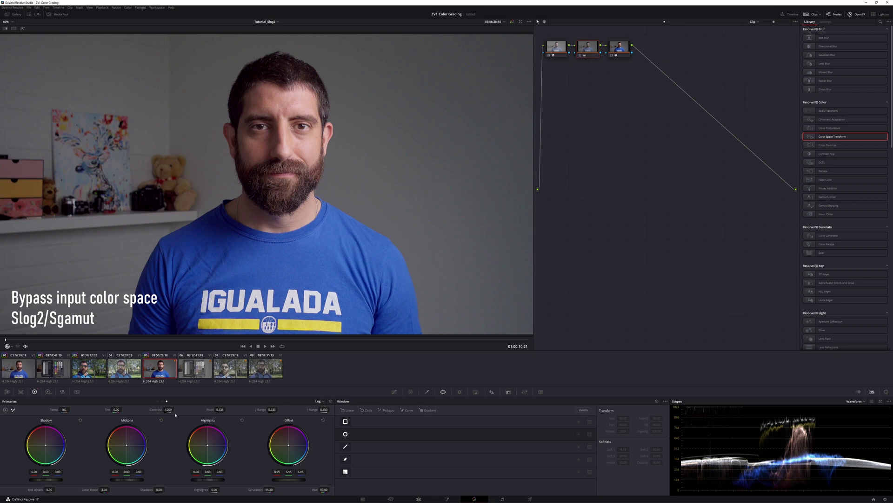
{"action": "left_click_drag", "start_coordinate": [175, 410], "coordinate": [52, 347]}
{"action": "left_click", "coordinate": [20, 369]}
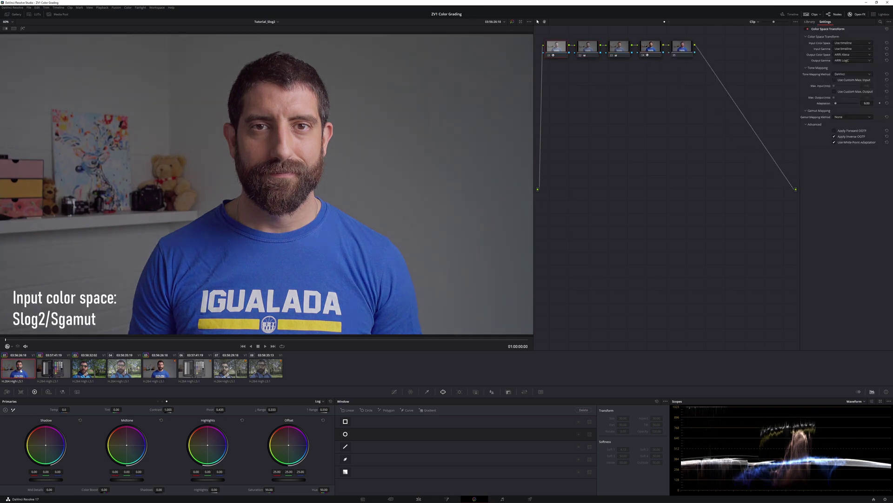
{"action": "left_click", "coordinate": [161, 372]}
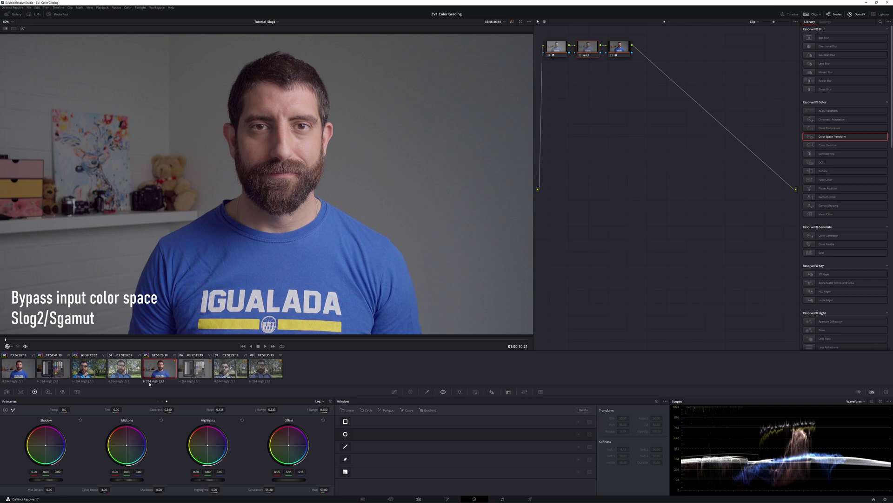
{"action": "left_click", "coordinate": [277, 22]}
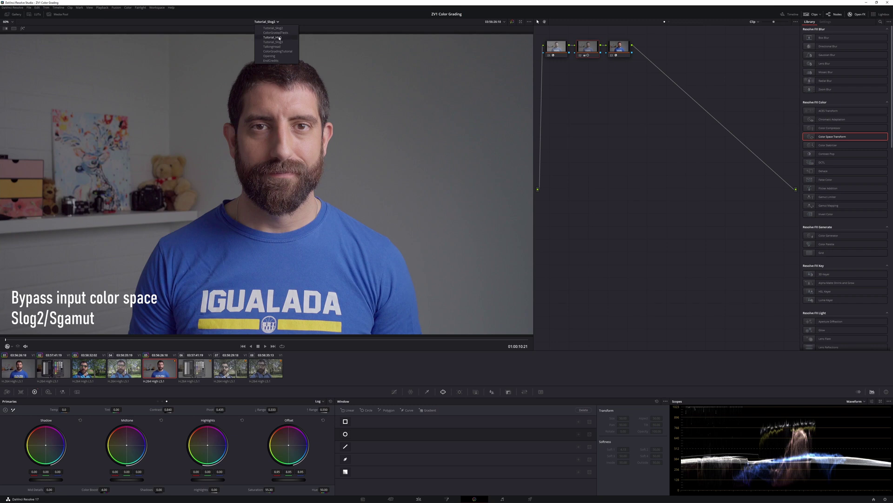
Switch to the Tutorial_Slog3 timeline and select its clip 01
{"action": "left_click", "coordinate": [275, 42]}
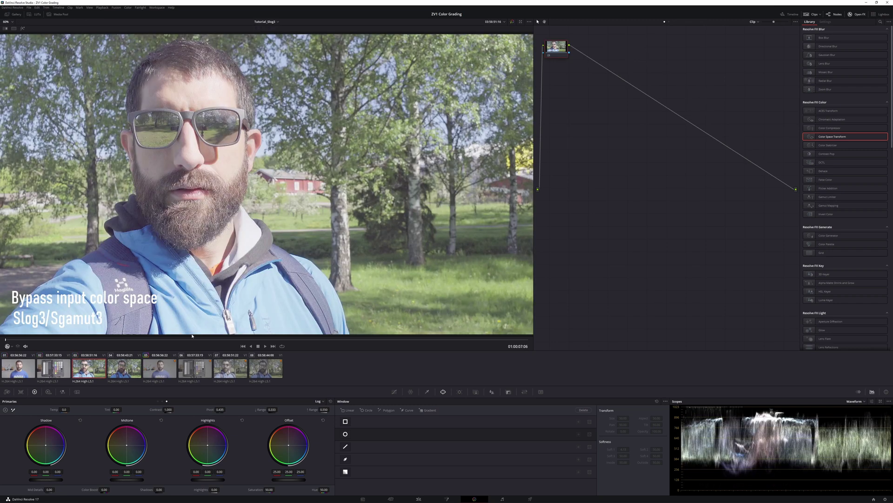
{"action": "left_click", "coordinate": [16, 372]}
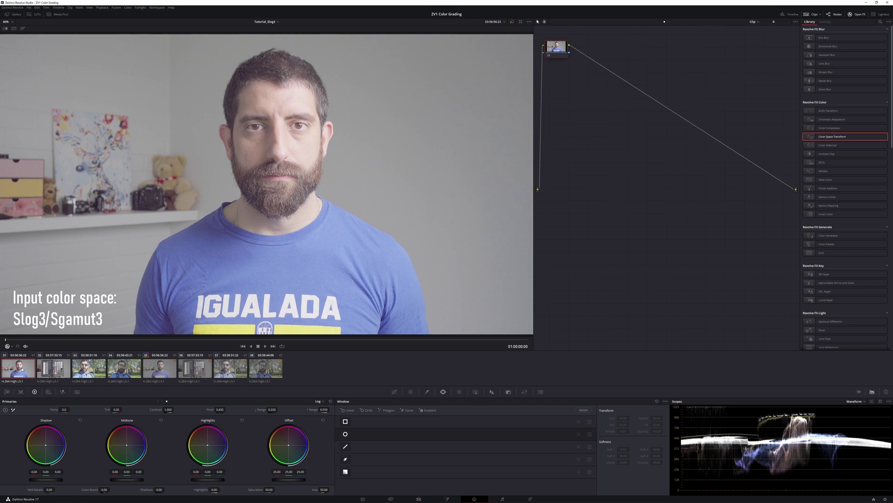
{"action": "left_click", "coordinate": [164, 375]}
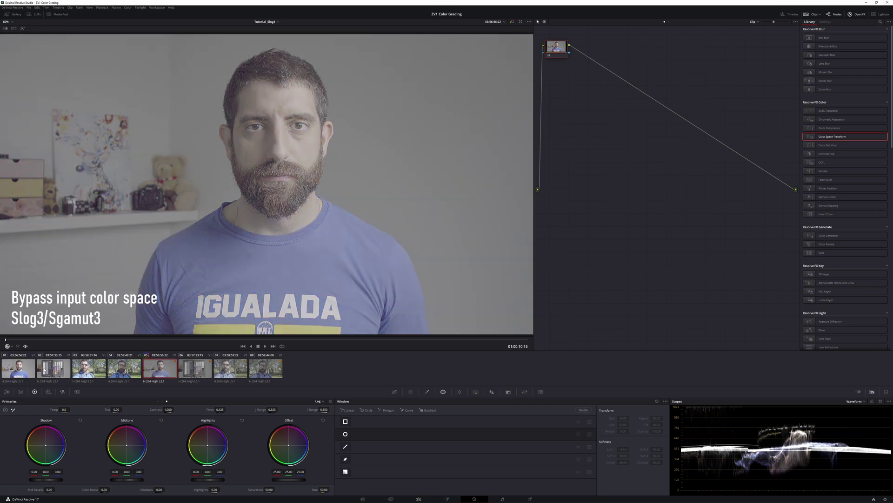
{"action": "left_click", "coordinate": [5, 369]}
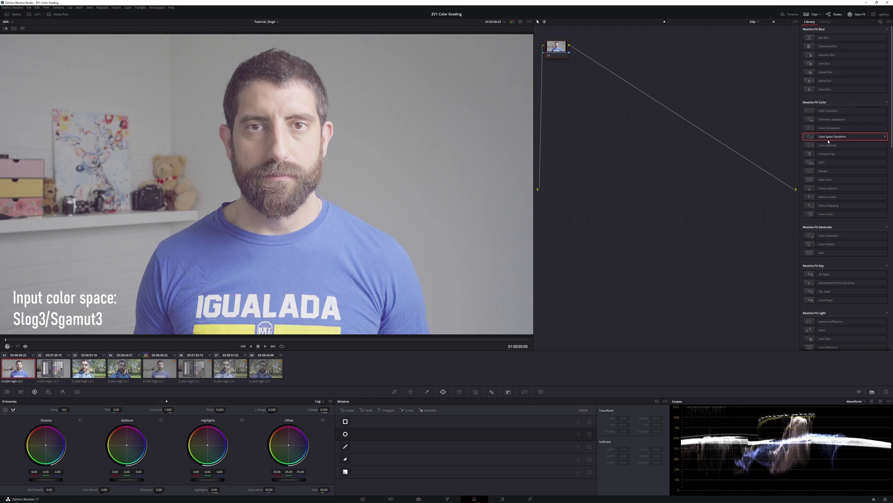
Add a Color Space Transform on node 01 with output ARRI Alexa and ARRI LogC gamma
{"action": "left_click_drag", "start_coordinate": [831, 140], "coordinate": [568, 50]}
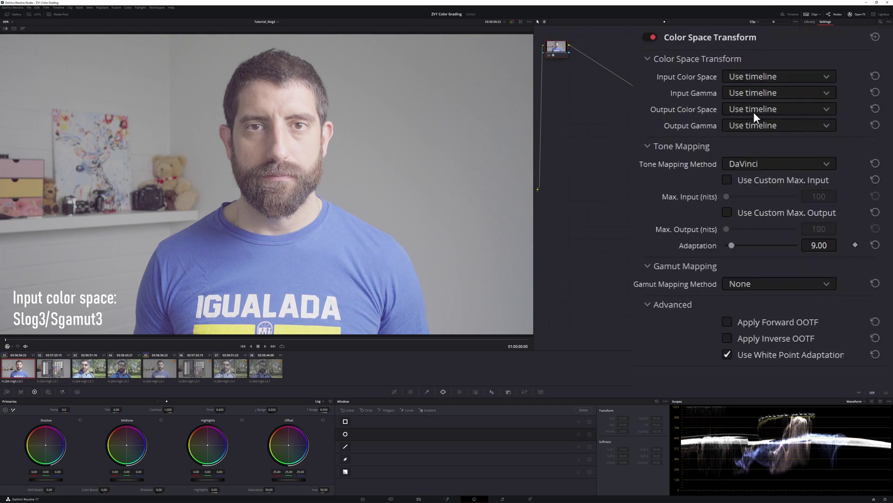
{"action": "left_click", "coordinate": [754, 113]}
{"action": "left_click", "coordinate": [748, 167]}
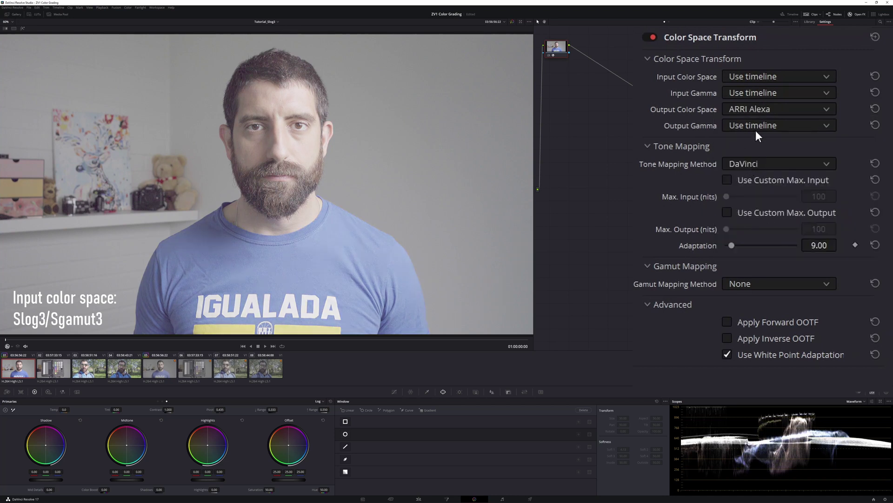
{"action": "left_click", "coordinate": [756, 129]}
{"action": "left_click", "coordinate": [752, 199]}
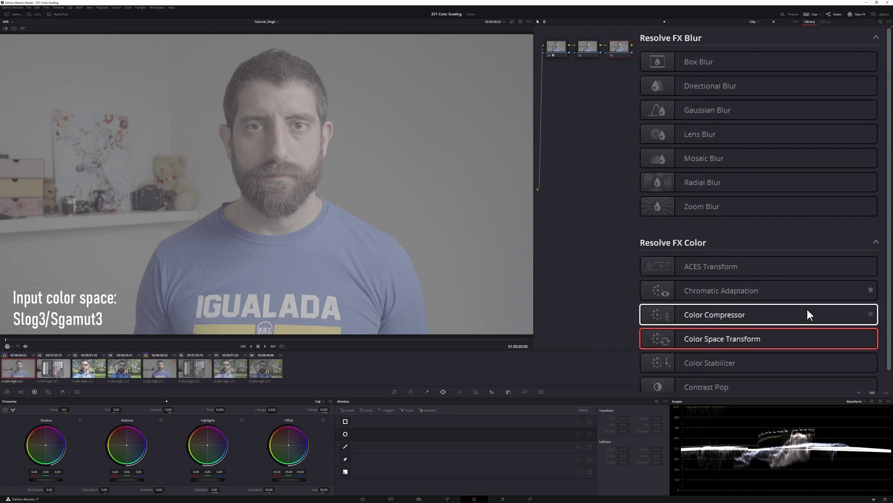
Convert node 03 from ARRI Alexa / ARRI LogC, then lower node 02's Offset to about 9
{"action": "left_click_drag", "start_coordinate": [781, 339], "coordinate": [619, 48]}
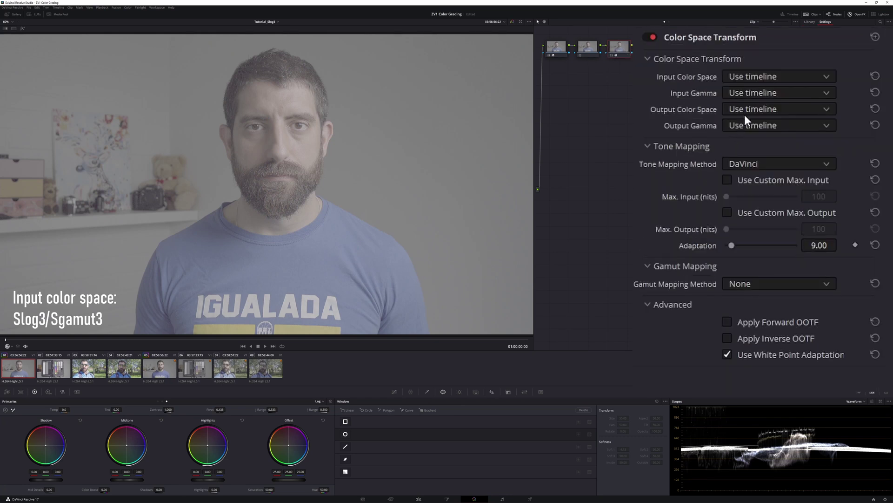
{"action": "left_click", "coordinate": [747, 76]}
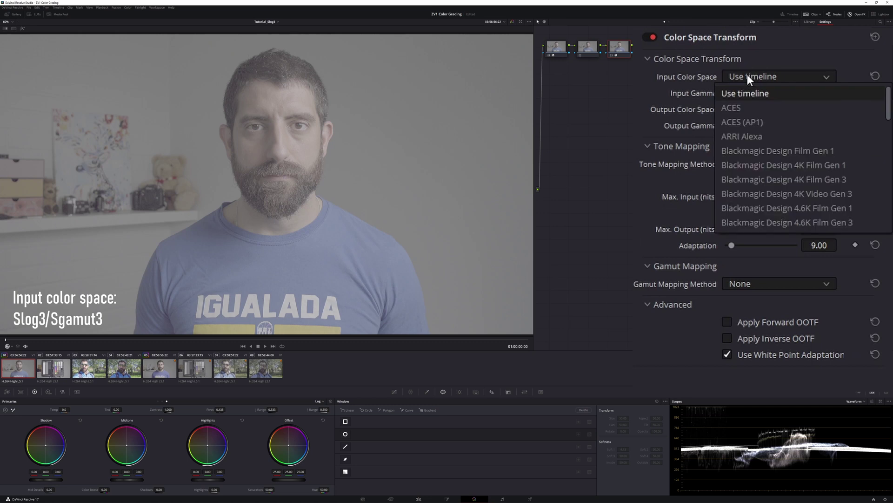
{"action": "left_click", "coordinate": [753, 137]}
{"action": "left_click", "coordinate": [757, 97]}
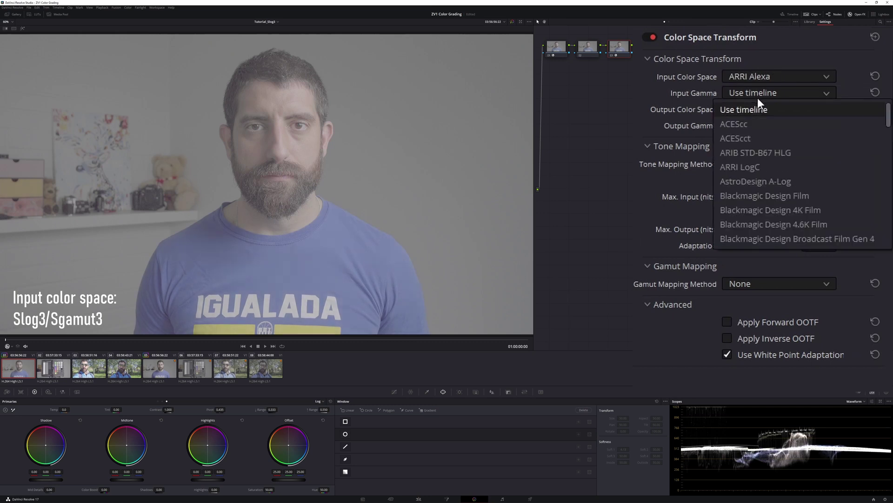
{"action": "left_click", "coordinate": [754, 168]}
{"action": "left_click", "coordinate": [592, 52]}
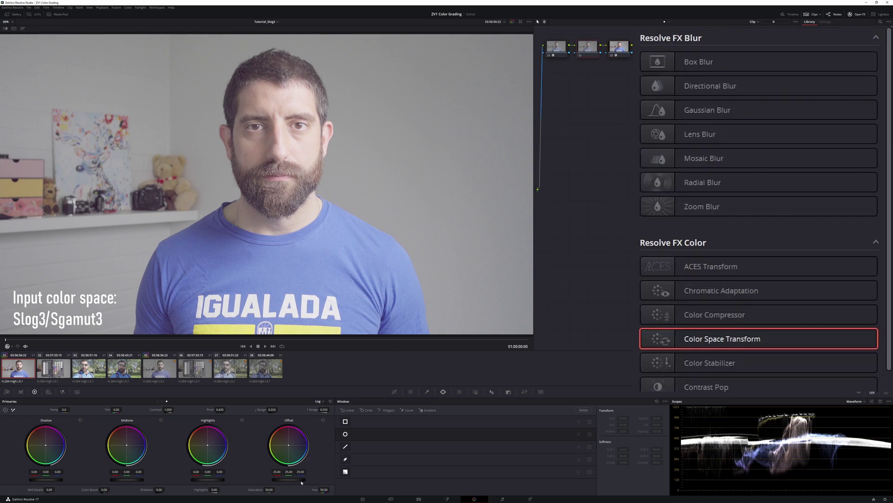
{"action": "left_click_drag", "start_coordinate": [300, 480], "coordinate": [275, 489]}
Enter 5 in node 02's Color Boost field
{"action": "left_click", "coordinate": [104, 490]}
{"action": "type", "text": "5"}
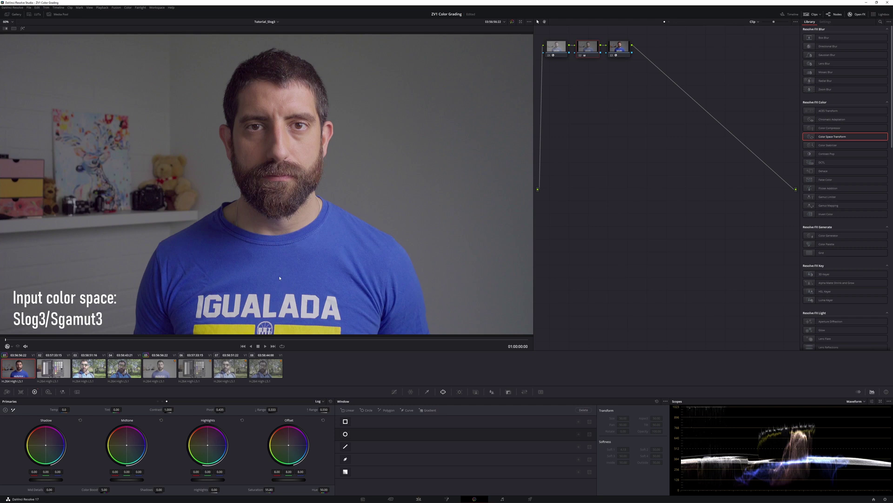
On clip 05, add a node 01 Color Space Transform with input Sony S-Gamut3 and Sony S-Log3
{"action": "left_click", "coordinate": [152, 368]}
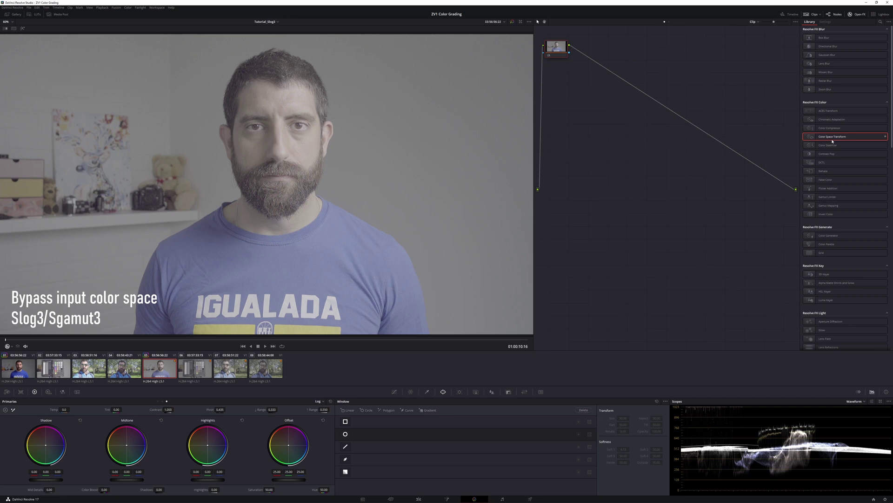
{"action": "left_click_drag", "start_coordinate": [832, 138], "coordinate": [572, 53]}
{"action": "left_click", "coordinate": [758, 77]}
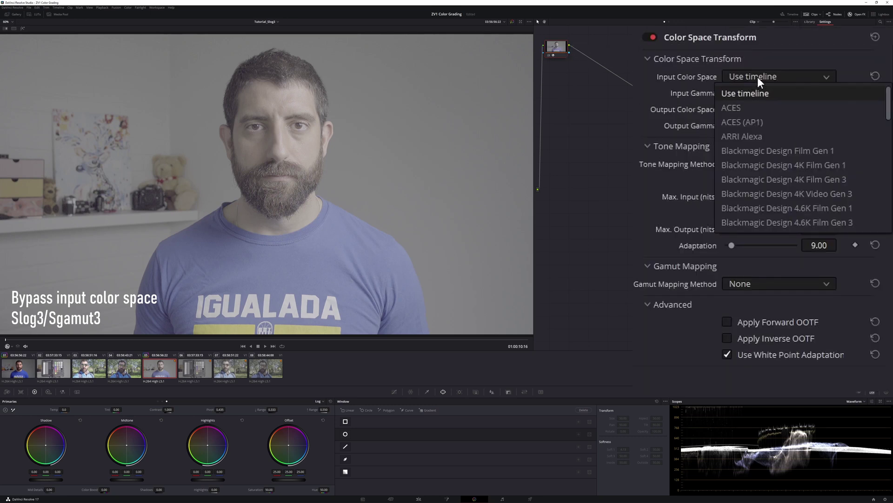
{"action": "scroll", "coordinate": [769, 132], "scroll_direction": "down", "scroll_amount": 5}
{"action": "scroll", "coordinate": [770, 134], "scroll_direction": "down", "scroll_amount": 4}
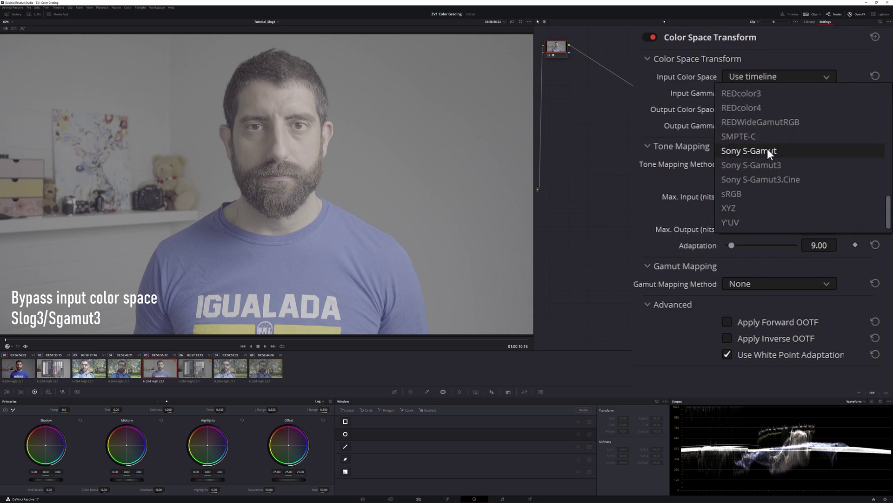
{"action": "left_click", "coordinate": [767, 163]}
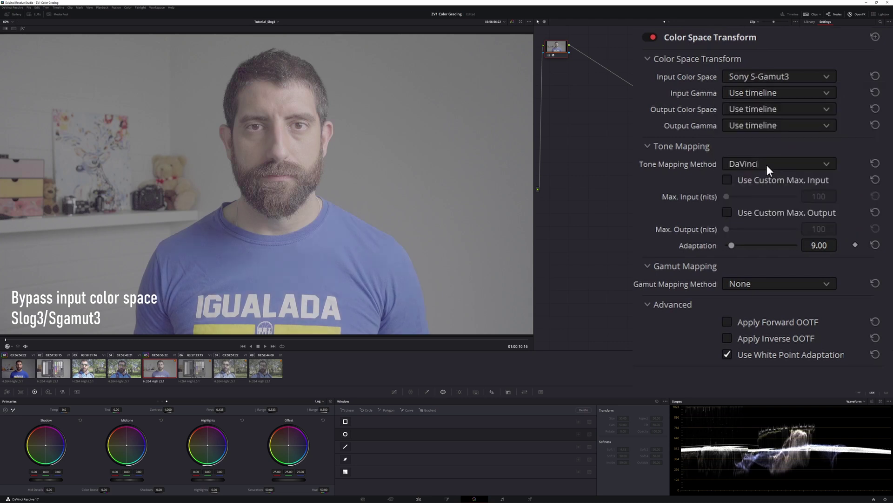
{"action": "left_click", "coordinate": [759, 94]}
{"action": "scroll", "coordinate": [769, 167], "scroll_direction": "down", "scroll_amount": 5}
{"action": "scroll", "coordinate": [771, 186], "scroll_direction": "up", "scroll_amount": 6}
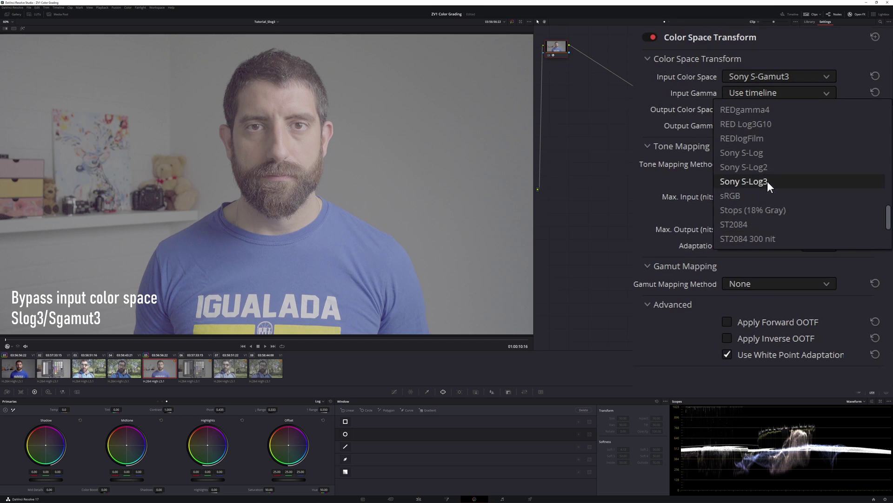
{"action": "left_click", "coordinate": [767, 180]}
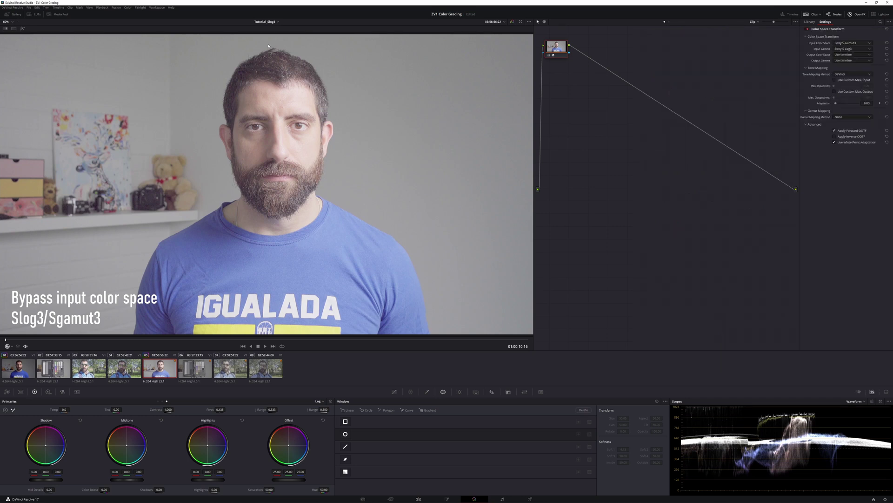
Open the Tutorial_HLG timeline and check clip 01's input colour space (HLG/Rec.2100)
{"action": "left_click", "coordinate": [275, 24]}
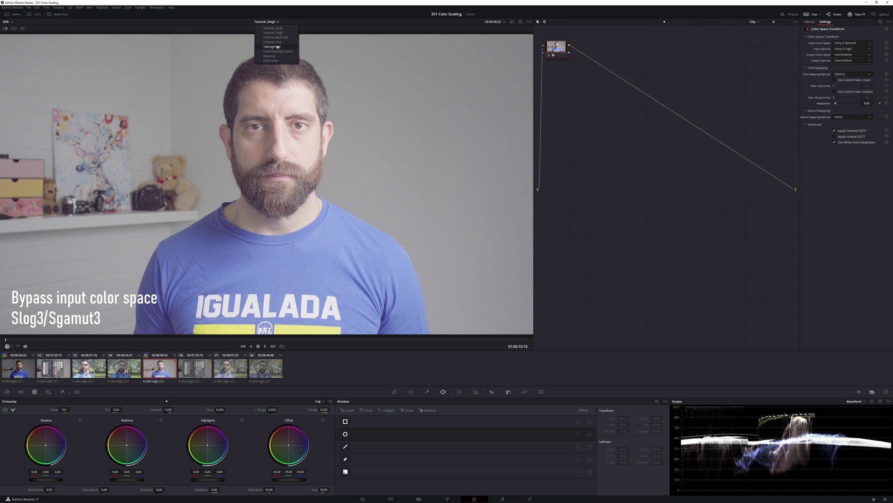
{"action": "left_click", "coordinate": [275, 42]}
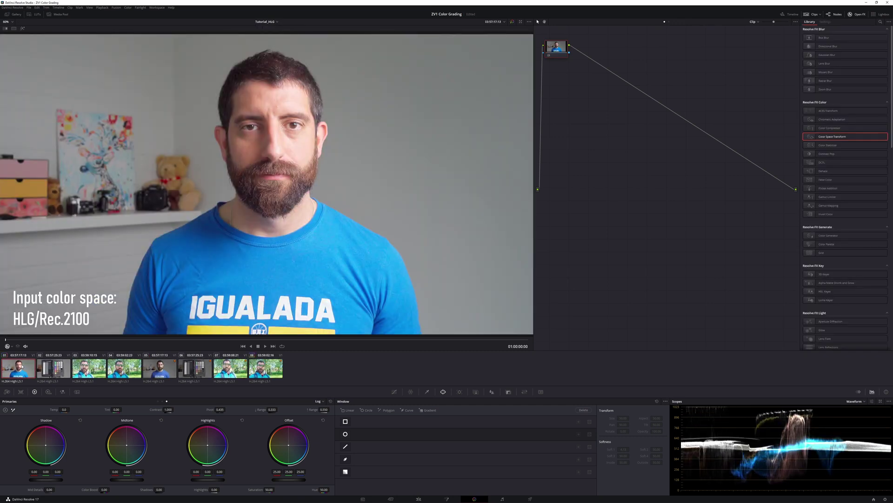
{"action": "right_click", "coordinate": [22, 366]}
{"action": "mouse_move", "coordinate": [70, 309]}
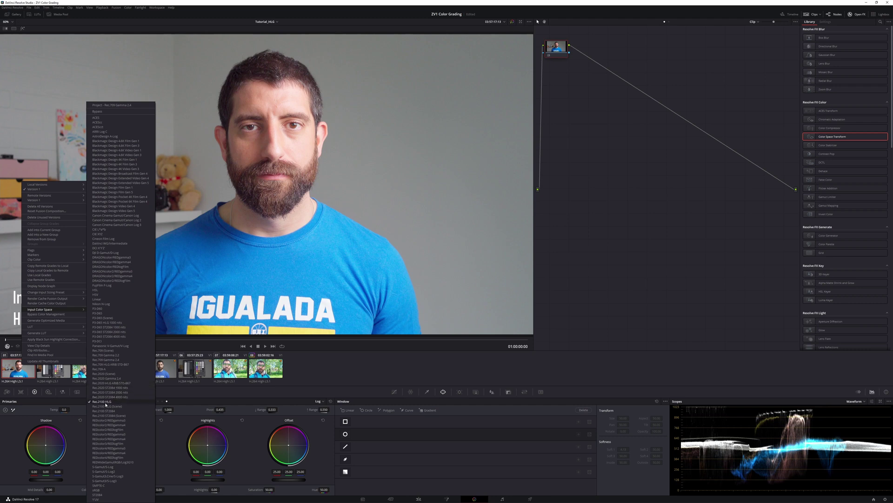
Add a Color Space Transform to node 01 with output ARRI Alexa colour space and ARRI LogC gamma
{"action": "left_click", "coordinate": [611, 196]}
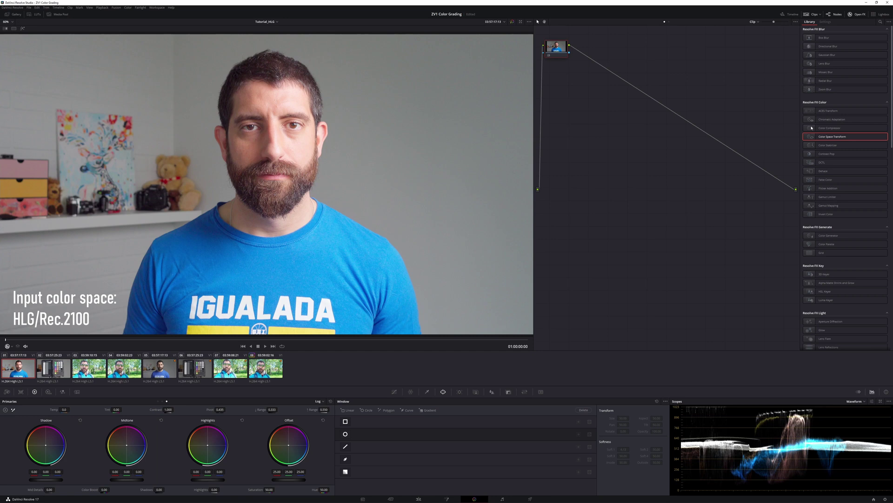
{"action": "left_click_drag", "start_coordinate": [845, 137], "coordinate": [561, 49]}
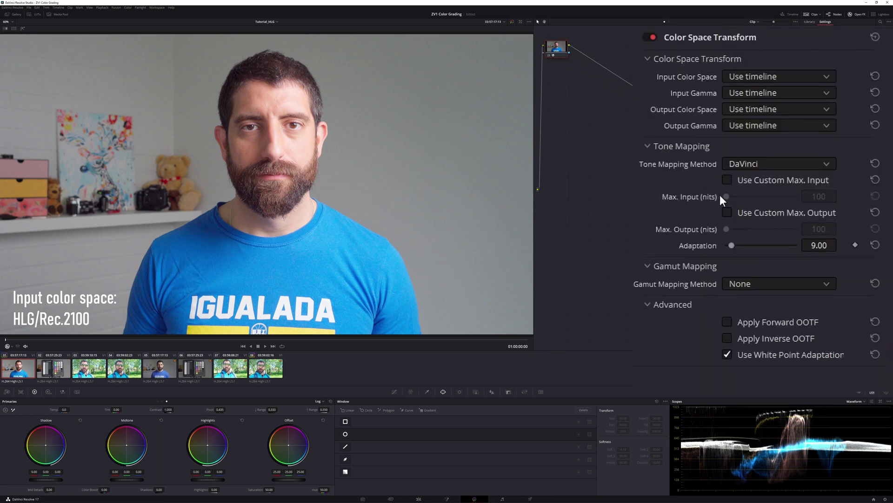
{"action": "left_click", "coordinate": [795, 111]}
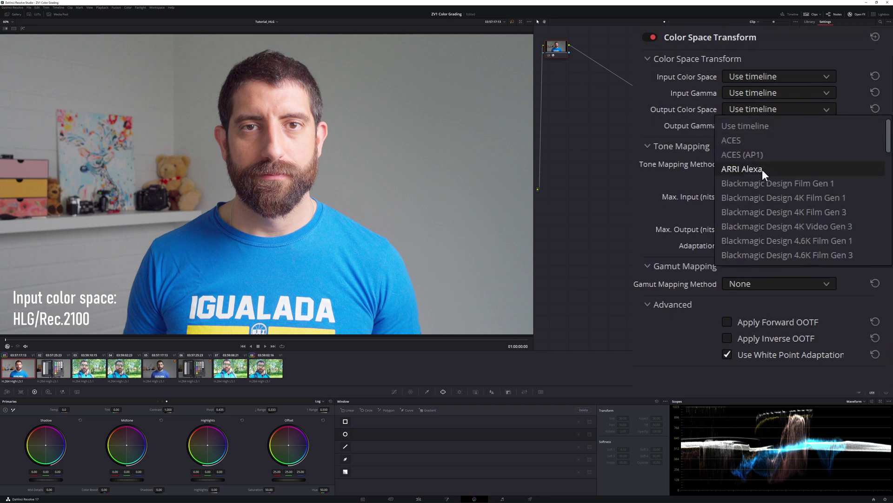
{"action": "left_click", "coordinate": [762, 169]}
{"action": "left_click", "coordinate": [767, 127]}
{"action": "left_click", "coordinate": [755, 200]}
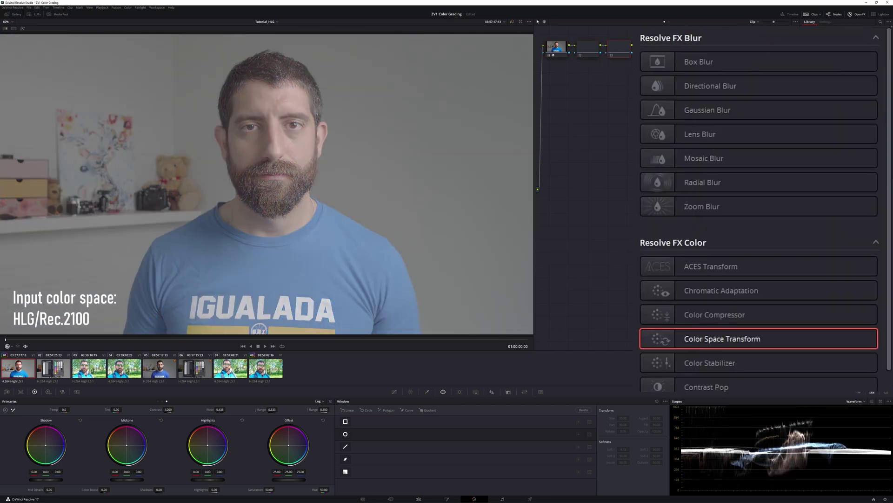
Add a Color Space Transform to node 03 with input ARRI Alexa colour space and ARRI LogC gamma
{"action": "left_click_drag", "start_coordinate": [717, 339], "coordinate": [619, 52]}
{"action": "left_click", "coordinate": [750, 81]}
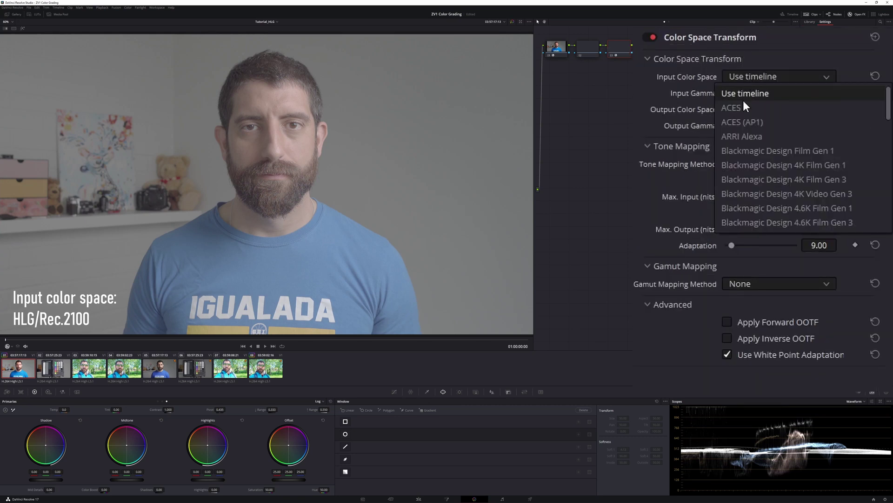
{"action": "left_click", "coordinate": [741, 132]}
{"action": "left_click", "coordinate": [747, 94]}
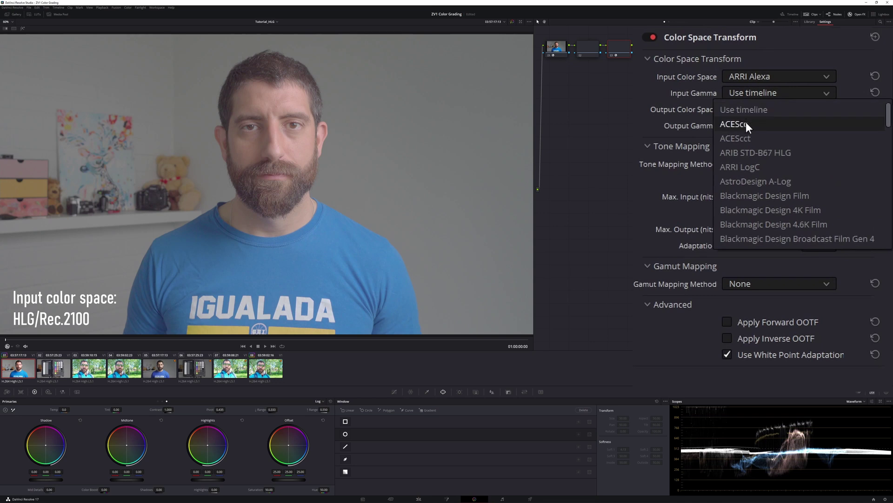
{"action": "left_click", "coordinate": [750, 168]}
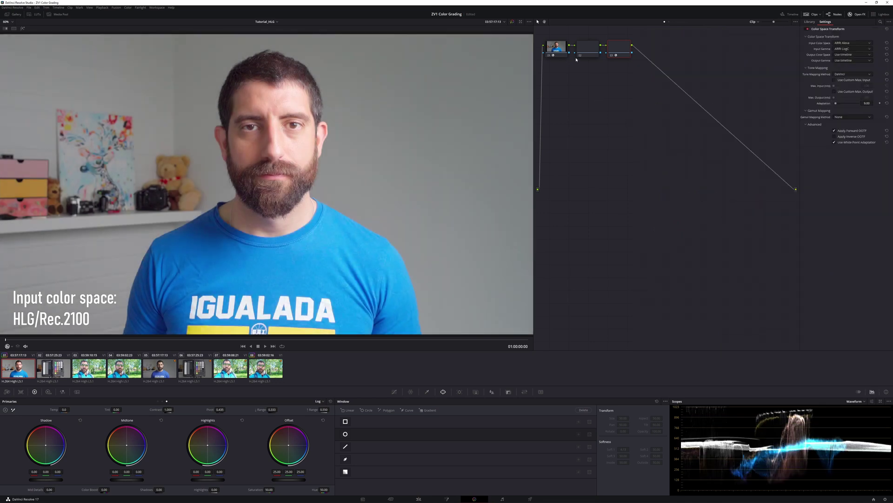
{"action": "left_click", "coordinate": [590, 49]}
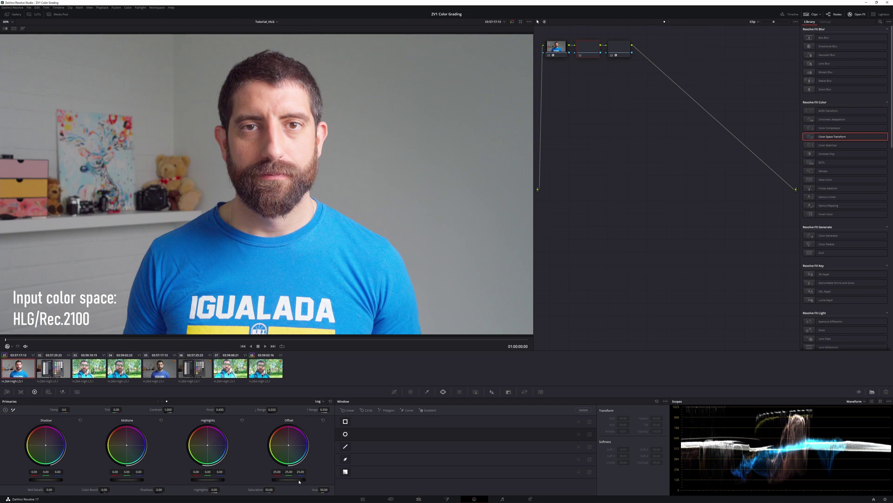
On node 02, lower the Offset to 7.40 and set Saturation to 40
{"action": "left_click_drag", "start_coordinate": [288, 479], "coordinate": [251, 479]}
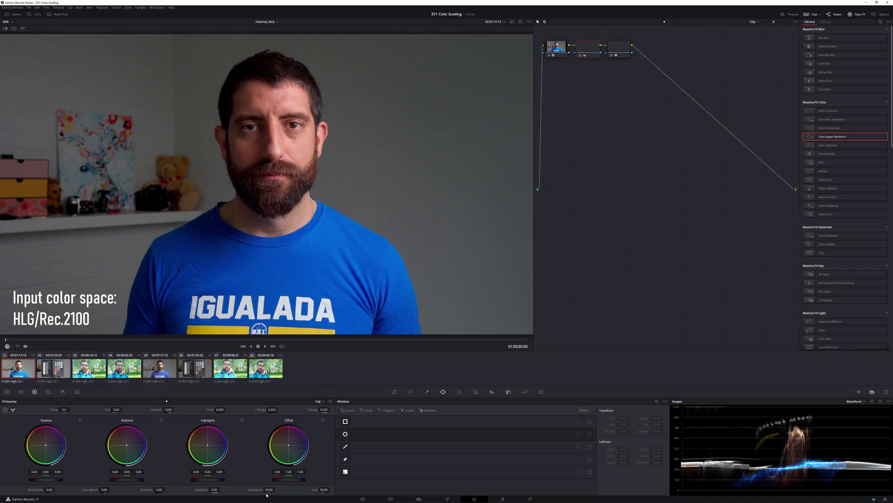
{"action": "left_click", "coordinate": [269, 490]}
{"action": "type", "text": "40"}
{"action": "key", "text": "Return"}
{"action": "left_click", "coordinate": [103, 490]}
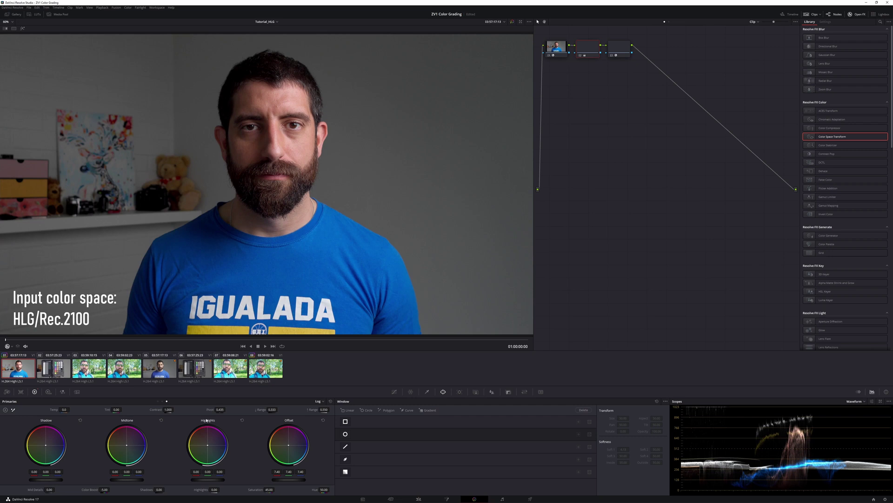
On the Tutorial_Slog2 timeline, add a serial node after node 02 and tint the shadows slightly blue
{"action": "left_click", "coordinate": [281, 22]}
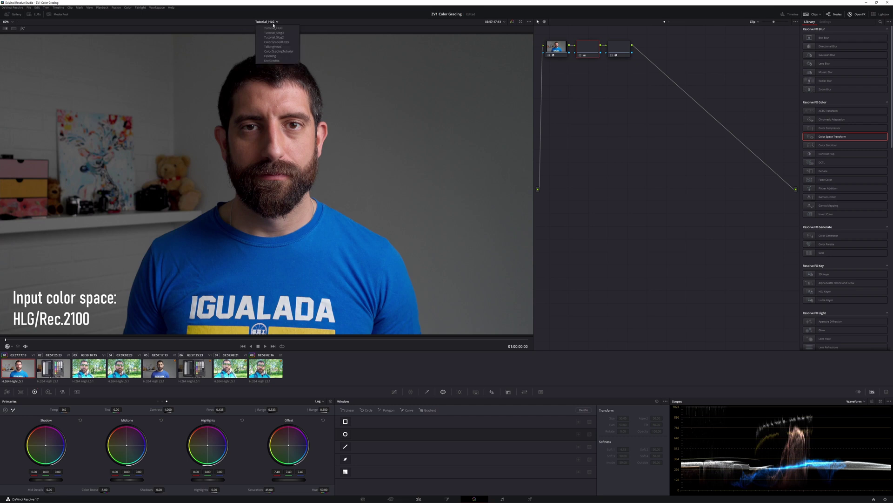
{"action": "left_click", "coordinate": [279, 38]}
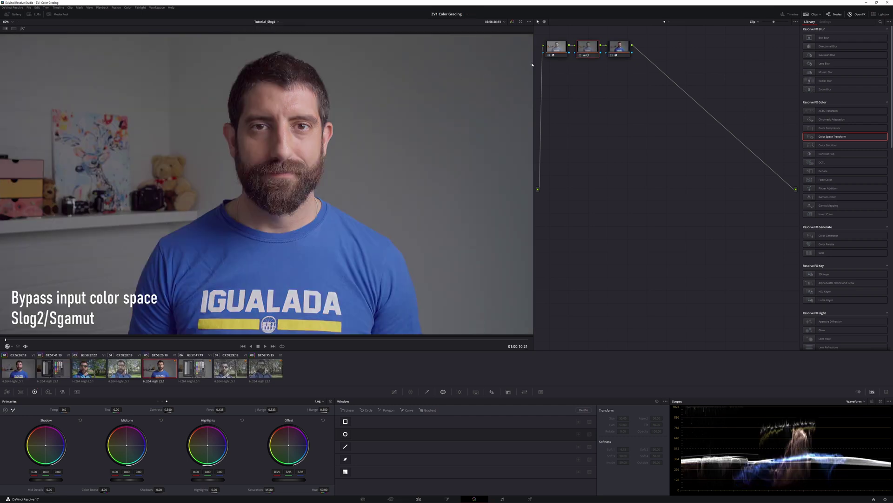
{"action": "key", "text": "alt+s"}
{"action": "left_click_drag", "start_coordinate": [47, 446], "coordinate": [47, 446]}
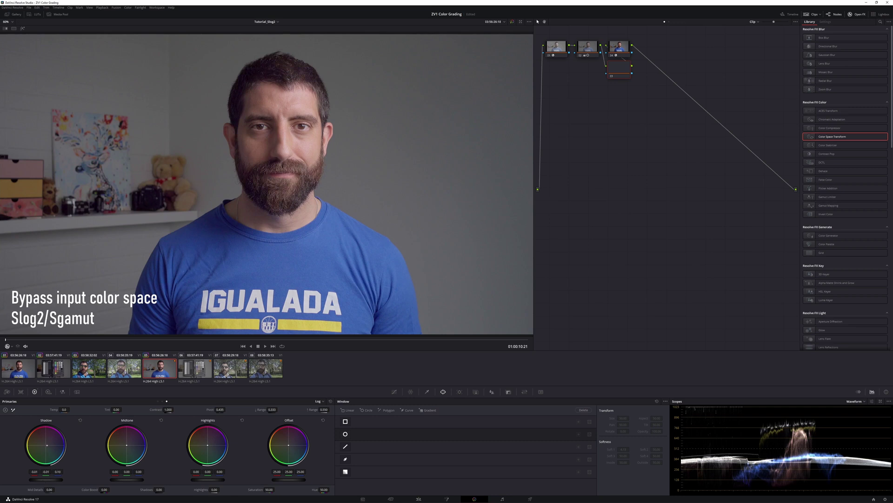